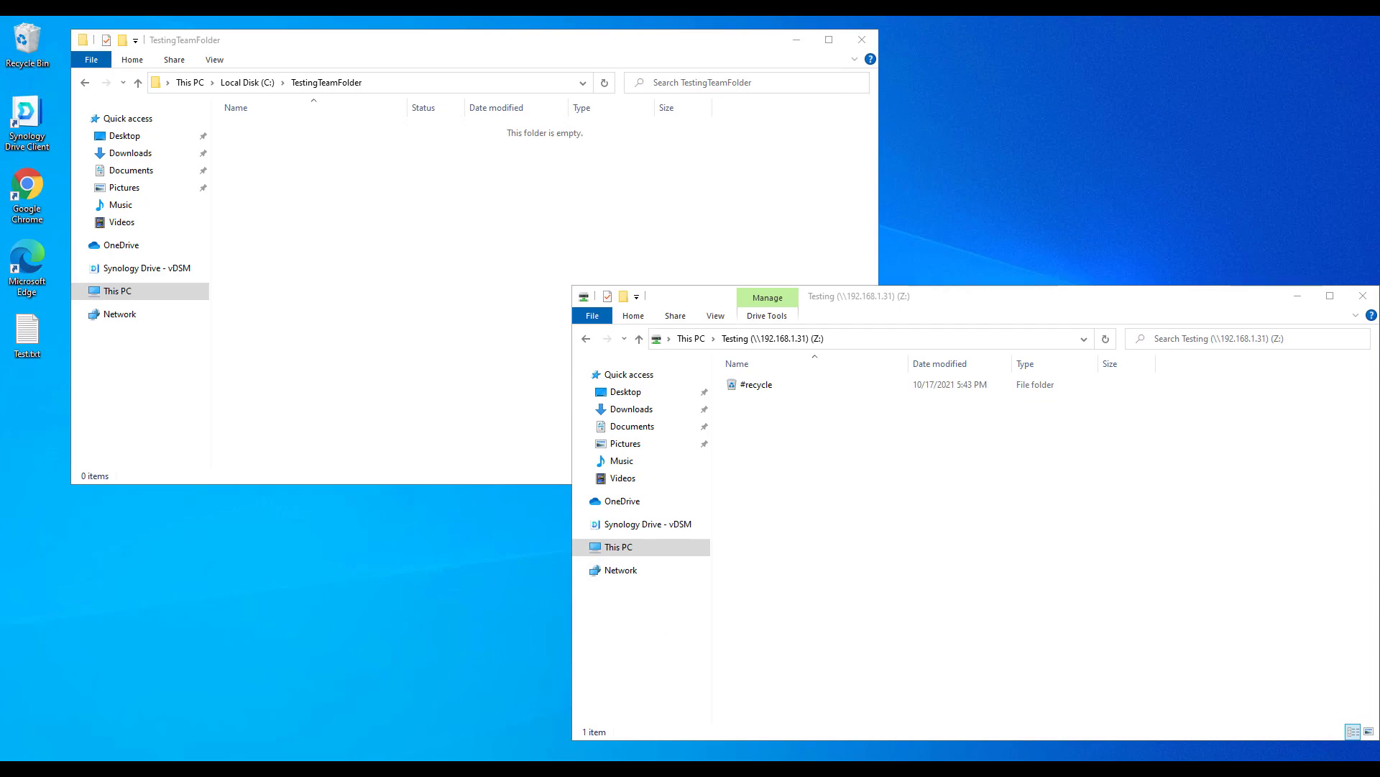
Check the Testing sync task's local folder in the Synology Drive Client, then close it.
click(1255, 768)
click(1257, 731)
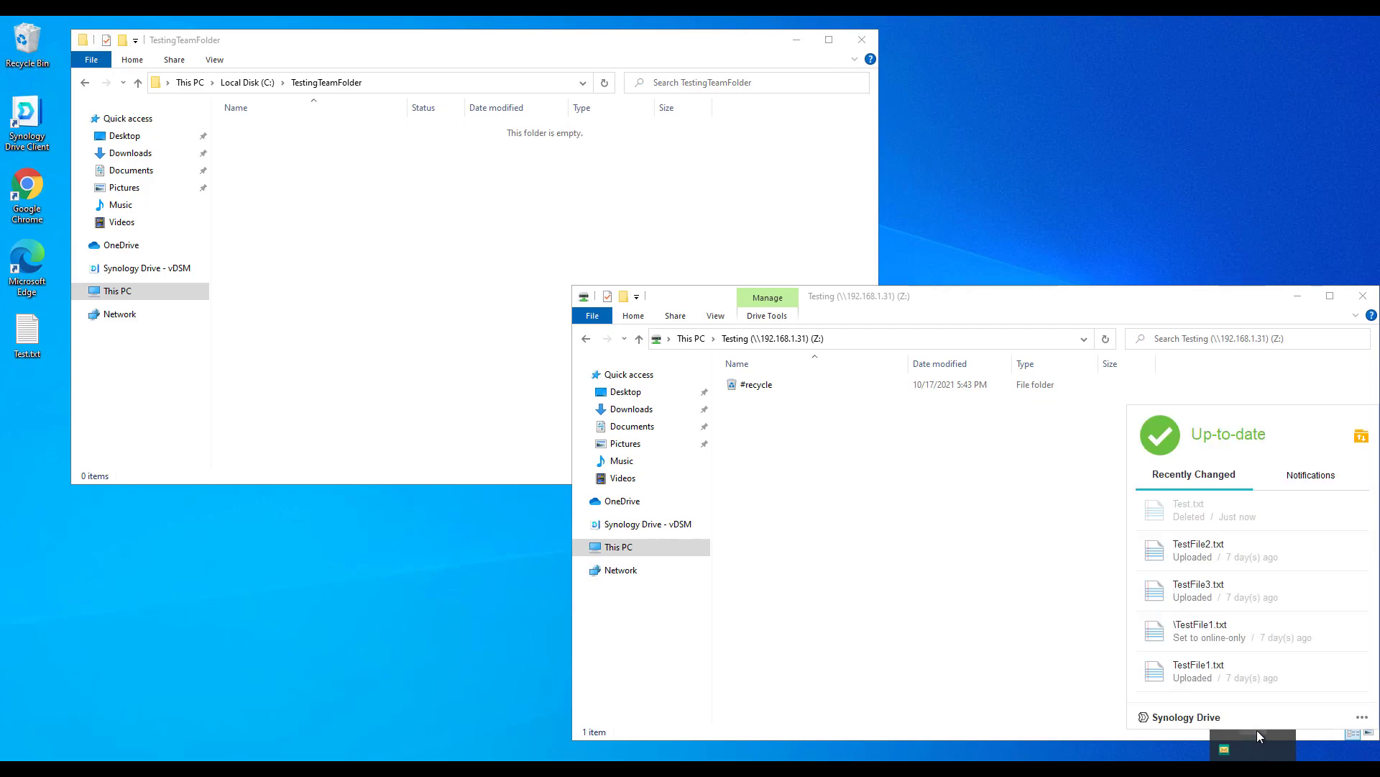
click(1361, 717)
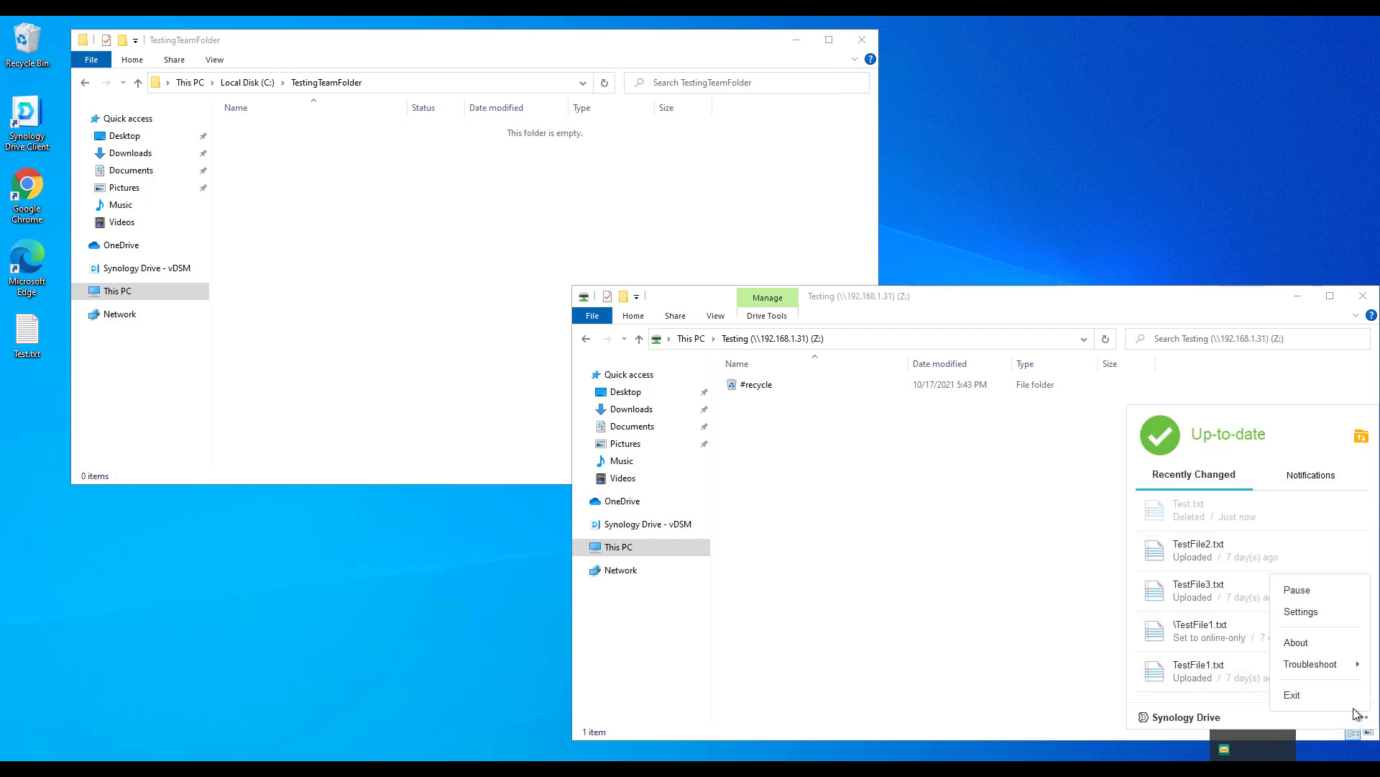
click(1323, 625)
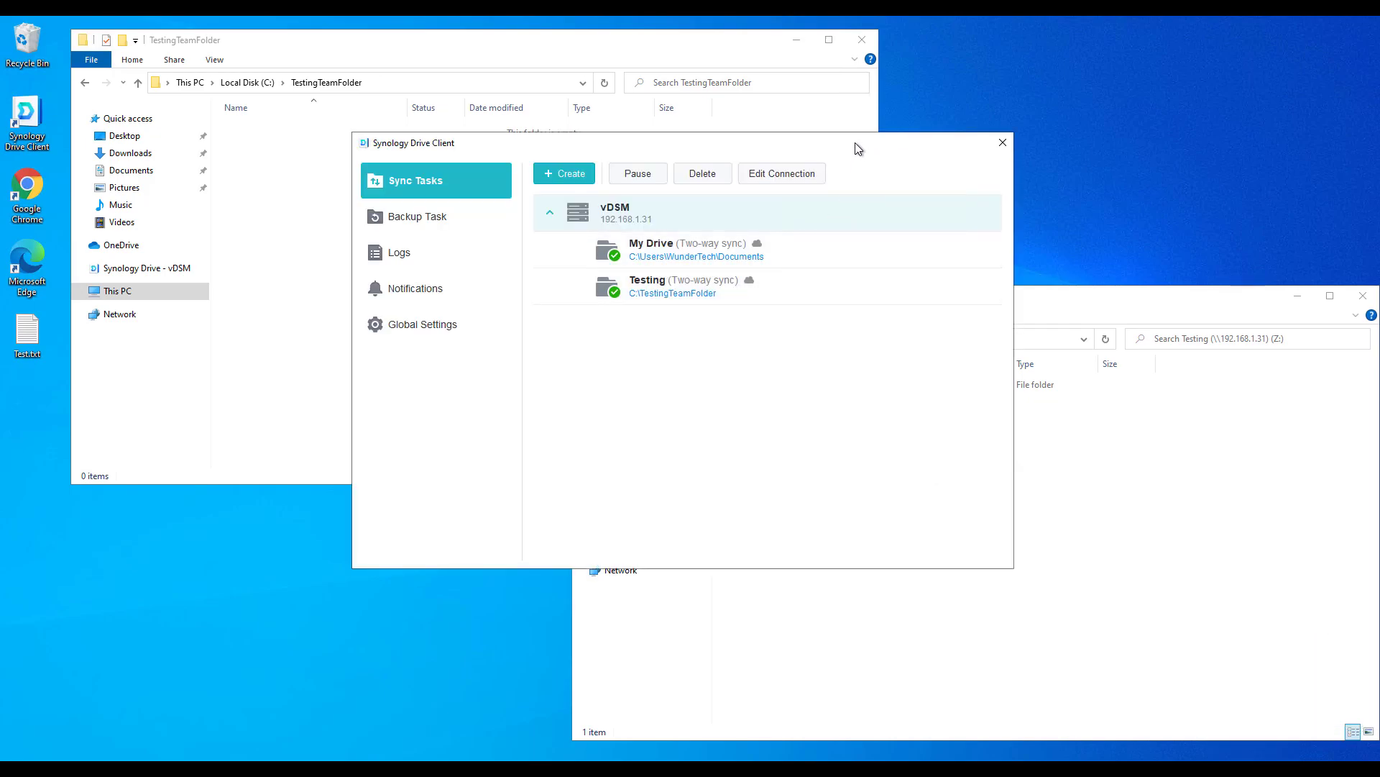
drag(856, 145, 791, 173)
click(730, 313)
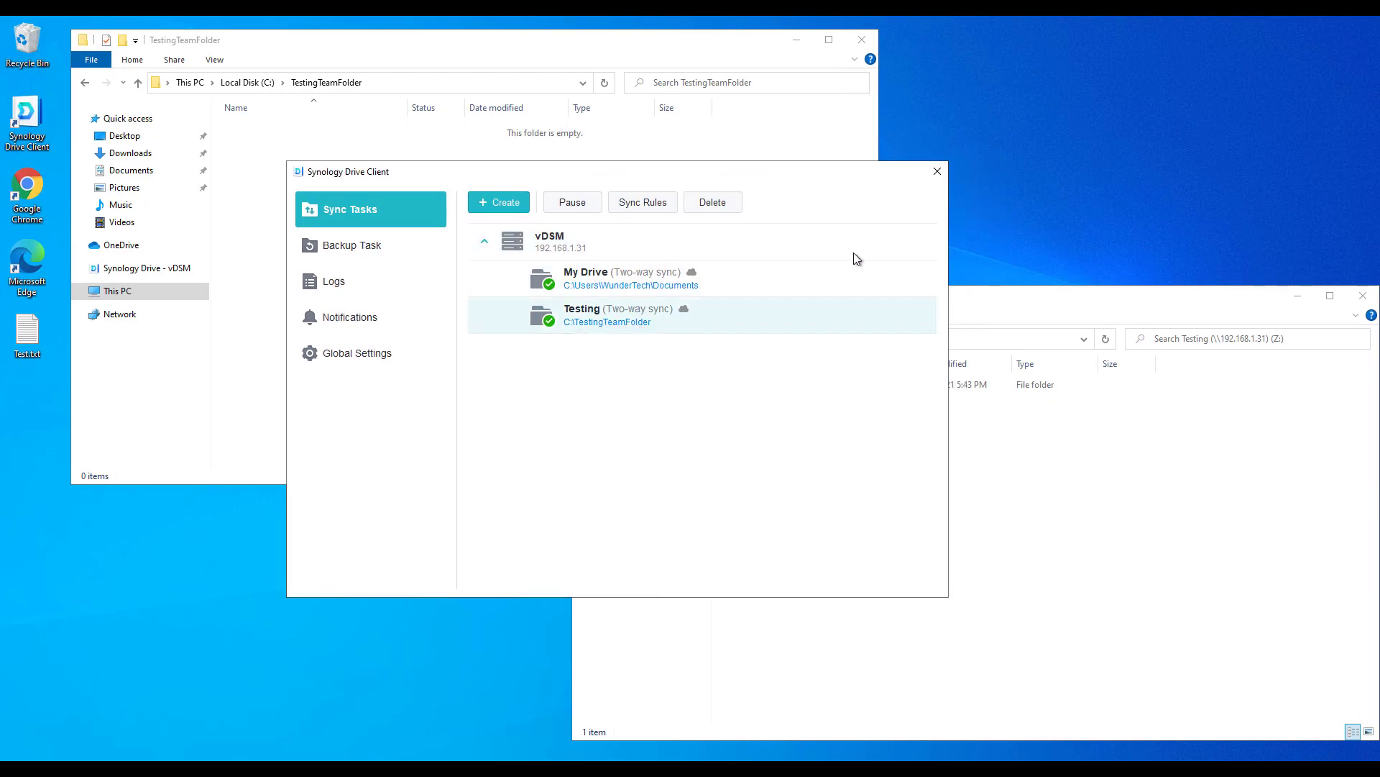
click(937, 171)
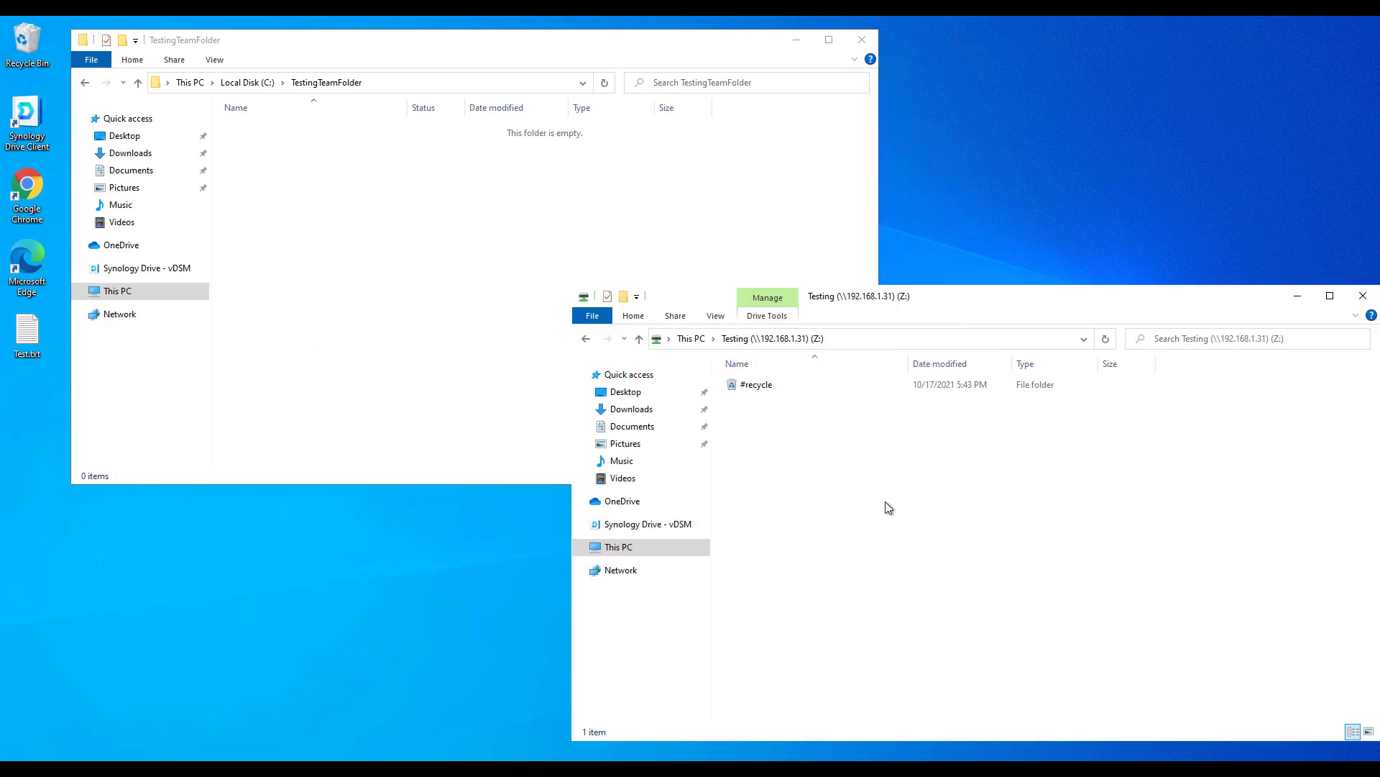
Copy Test.txt from the desktop onto the Testing network drive Z:.
click(414, 300)
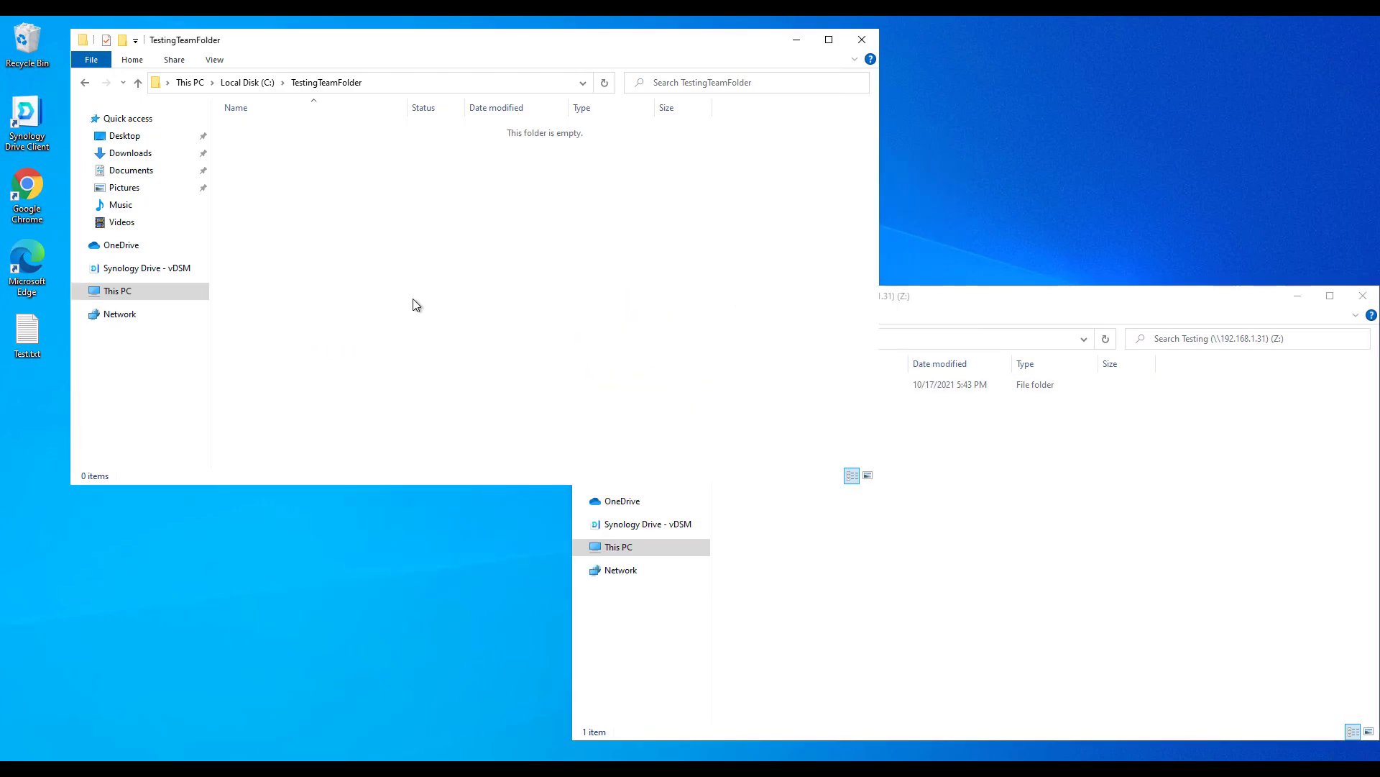
click(1015, 562)
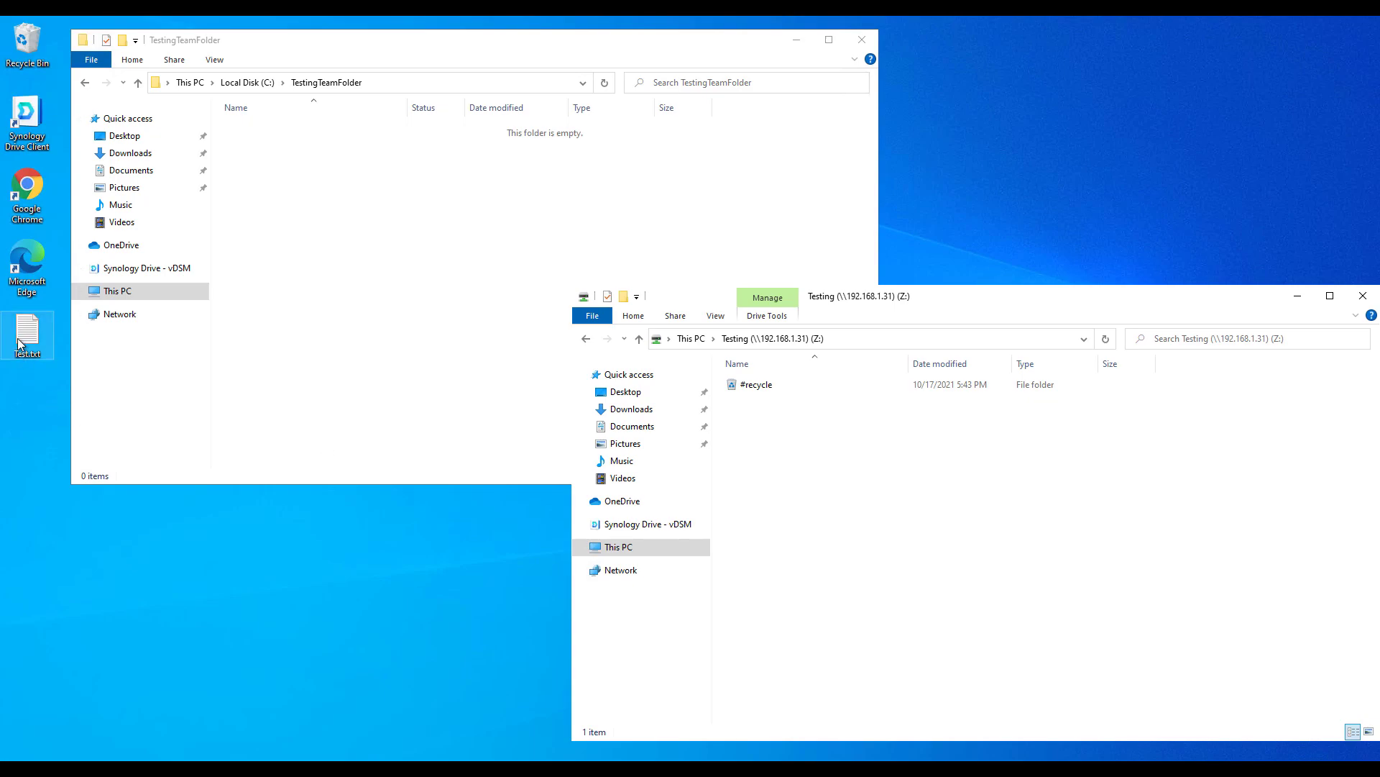
drag(20, 345, 803, 578)
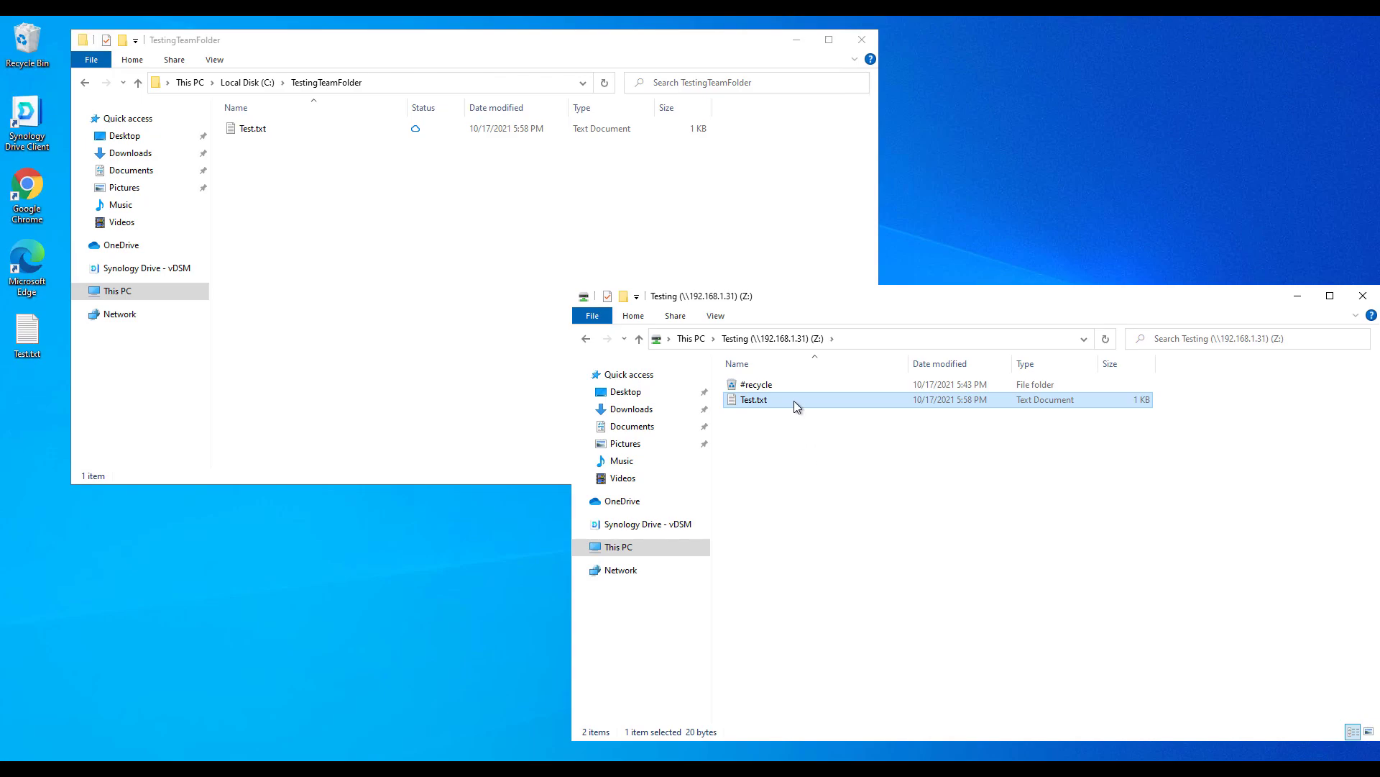
Permanently delete Test.txt from Z: and verify TestingTeamFolder is empty again.
mouse_move(794, 399)
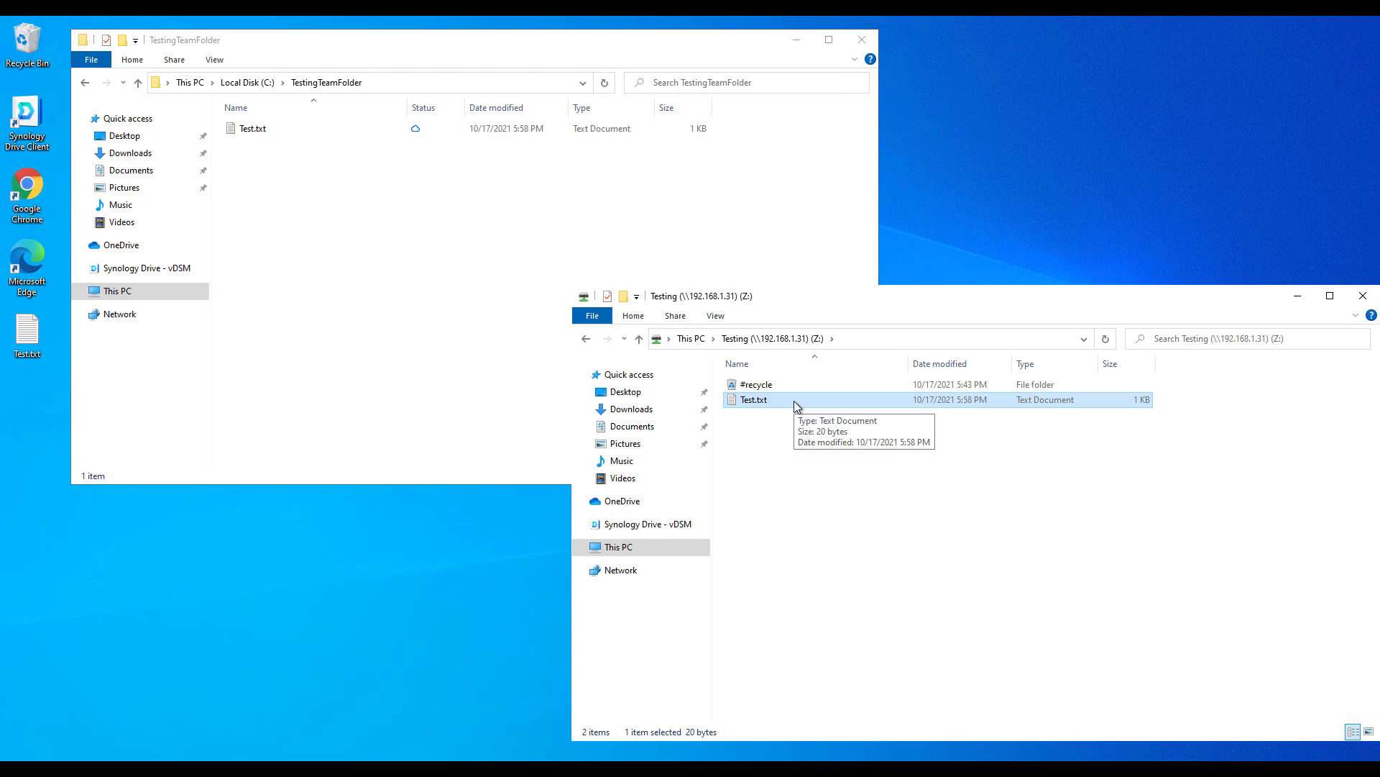
key(Delete)
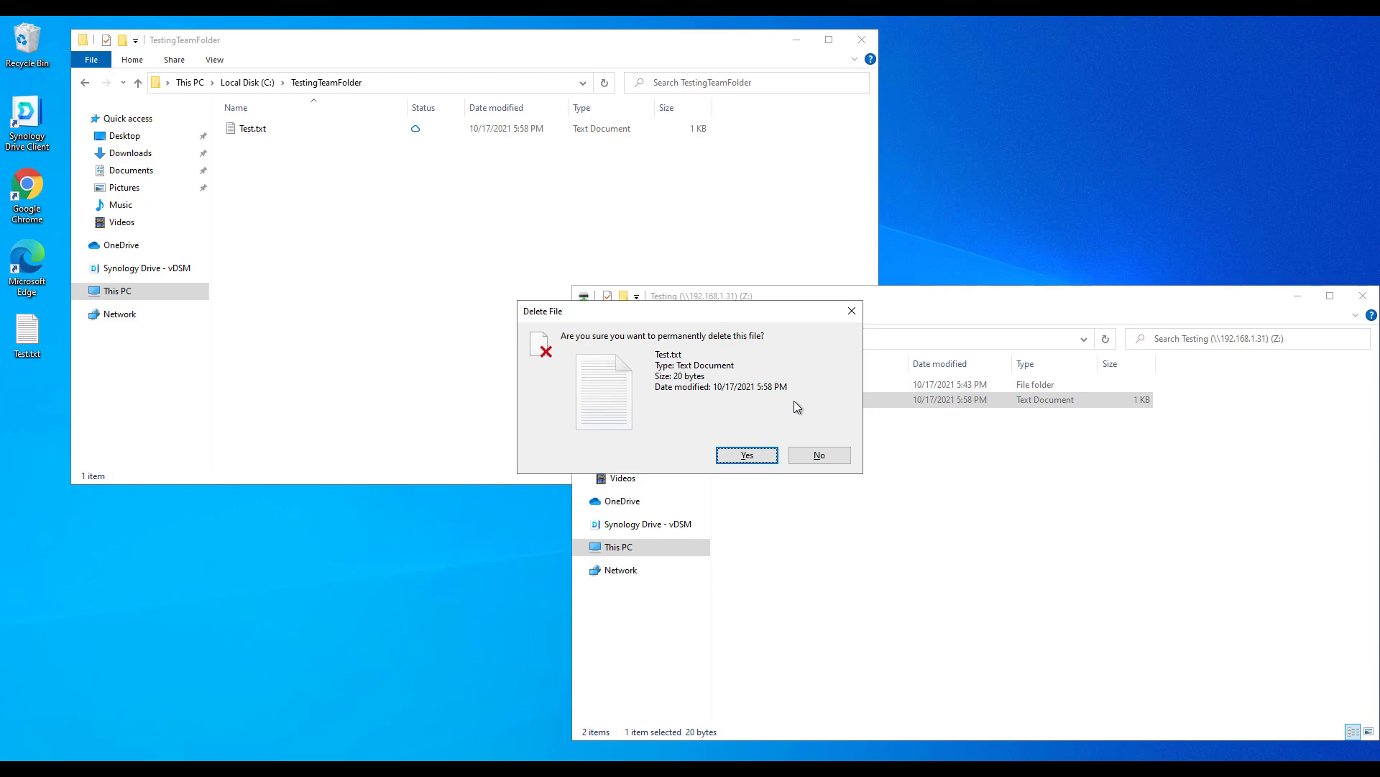
key(Return)
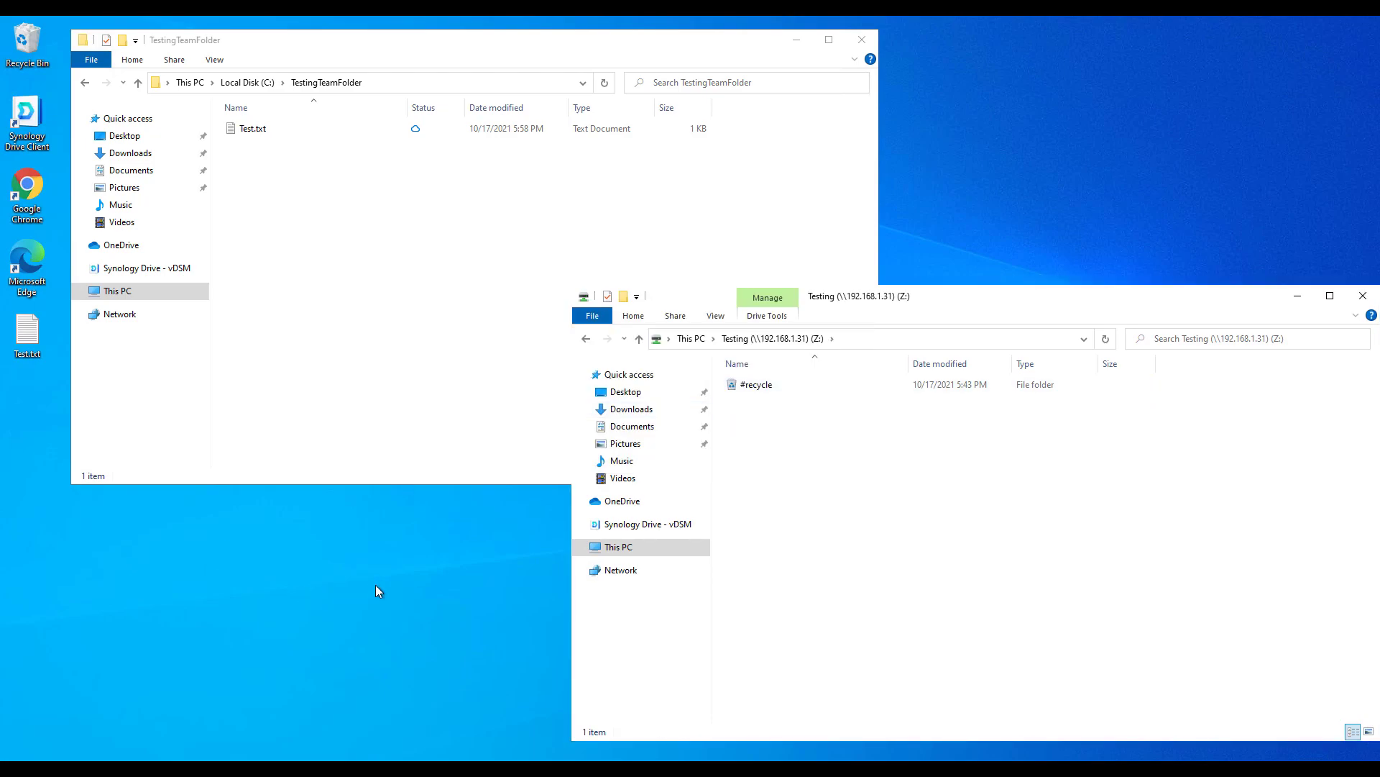
click(394, 387)
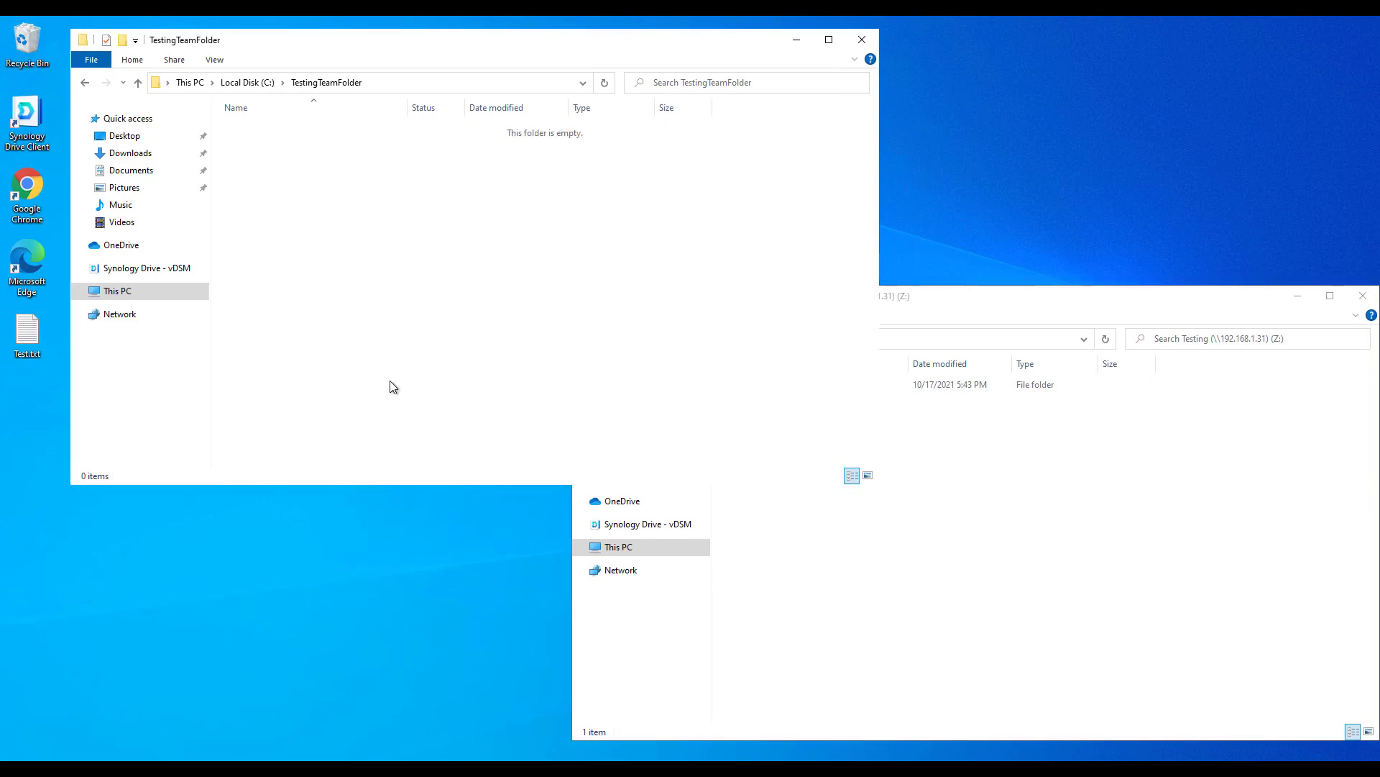
click(917, 584)
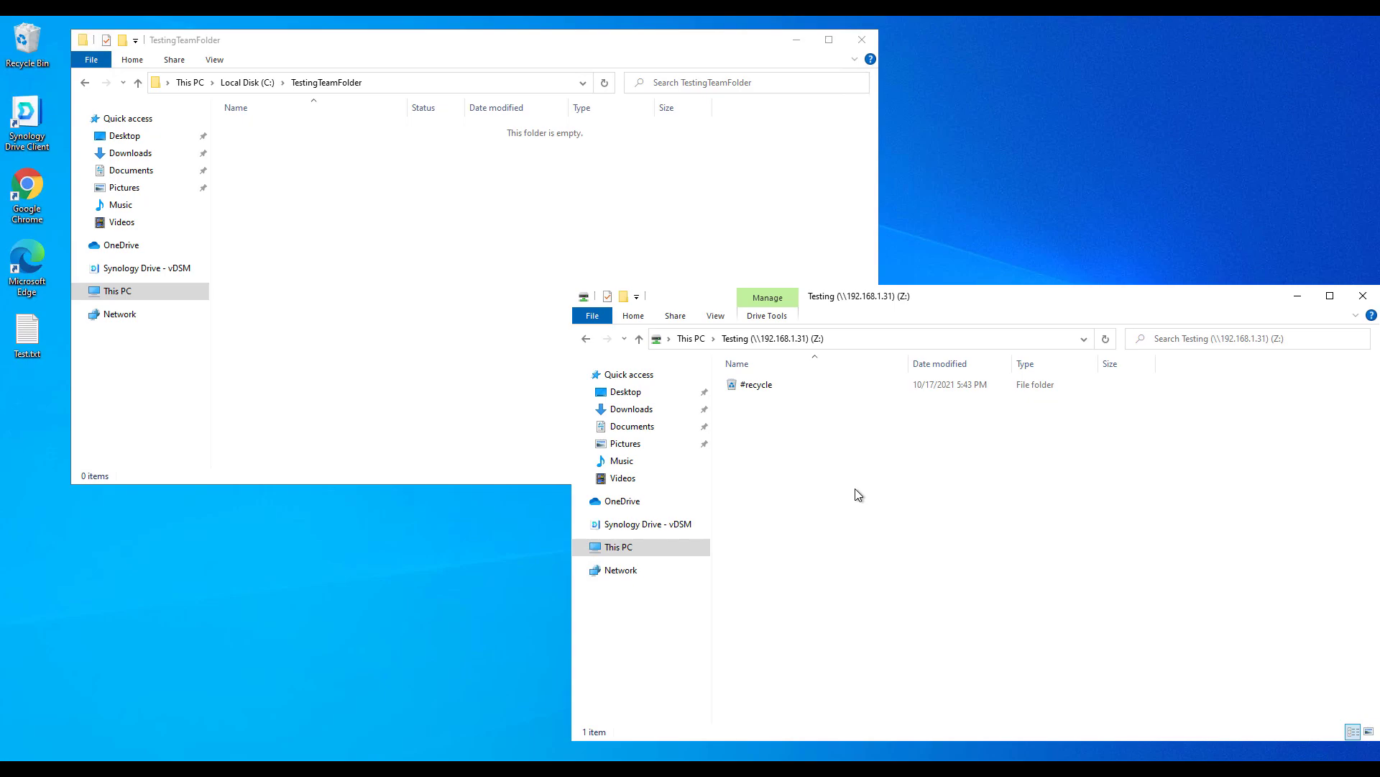
Create a new text document named Testing123.txt on Z: and check it synced to TestingTeamFolder.
right_click(774, 439)
mouse_move(814, 579)
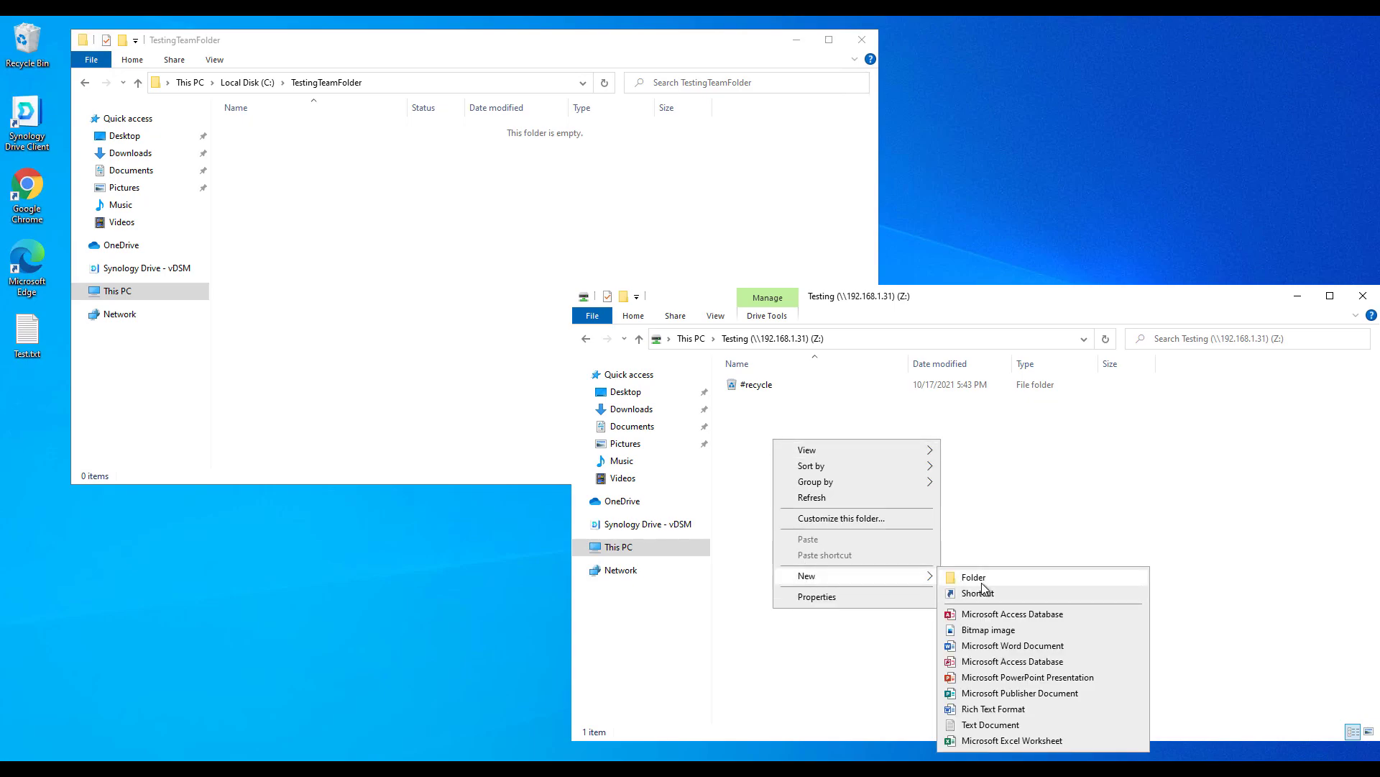
click(963, 721)
text(Test)
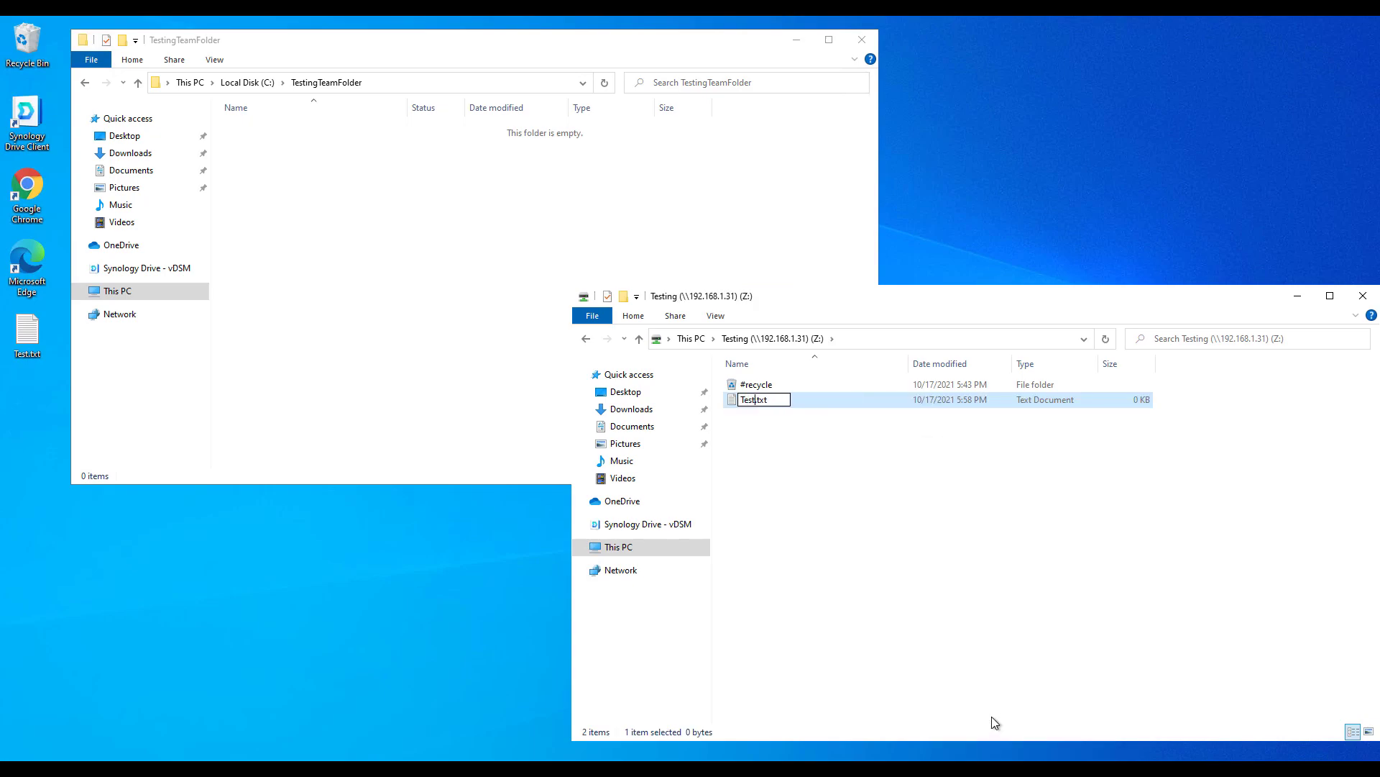
text(ing)
text(123)
key(Return)
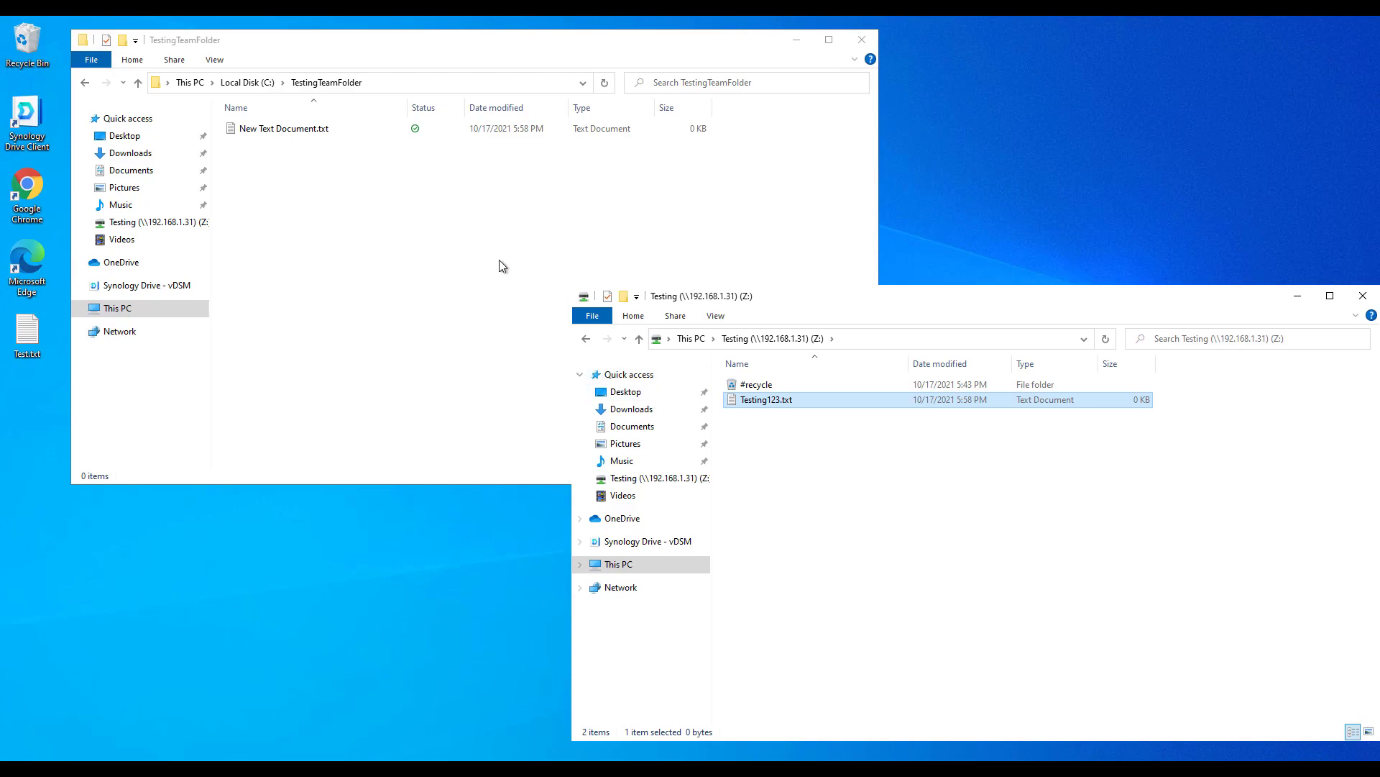
click(604, 82)
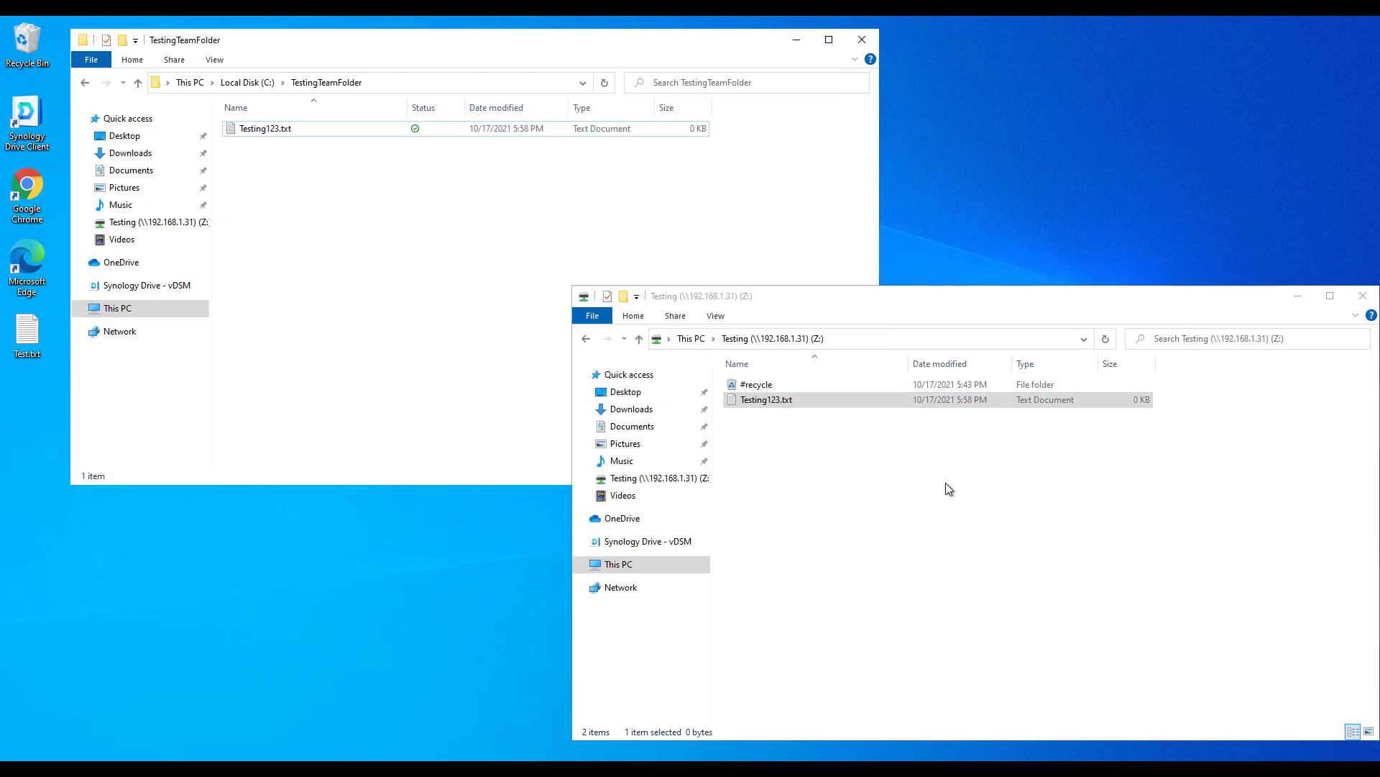
Permanently delete Testing123.txt from Z: and view TestingTeamFolder.
click(799, 400)
key(Delete)
key(Return)
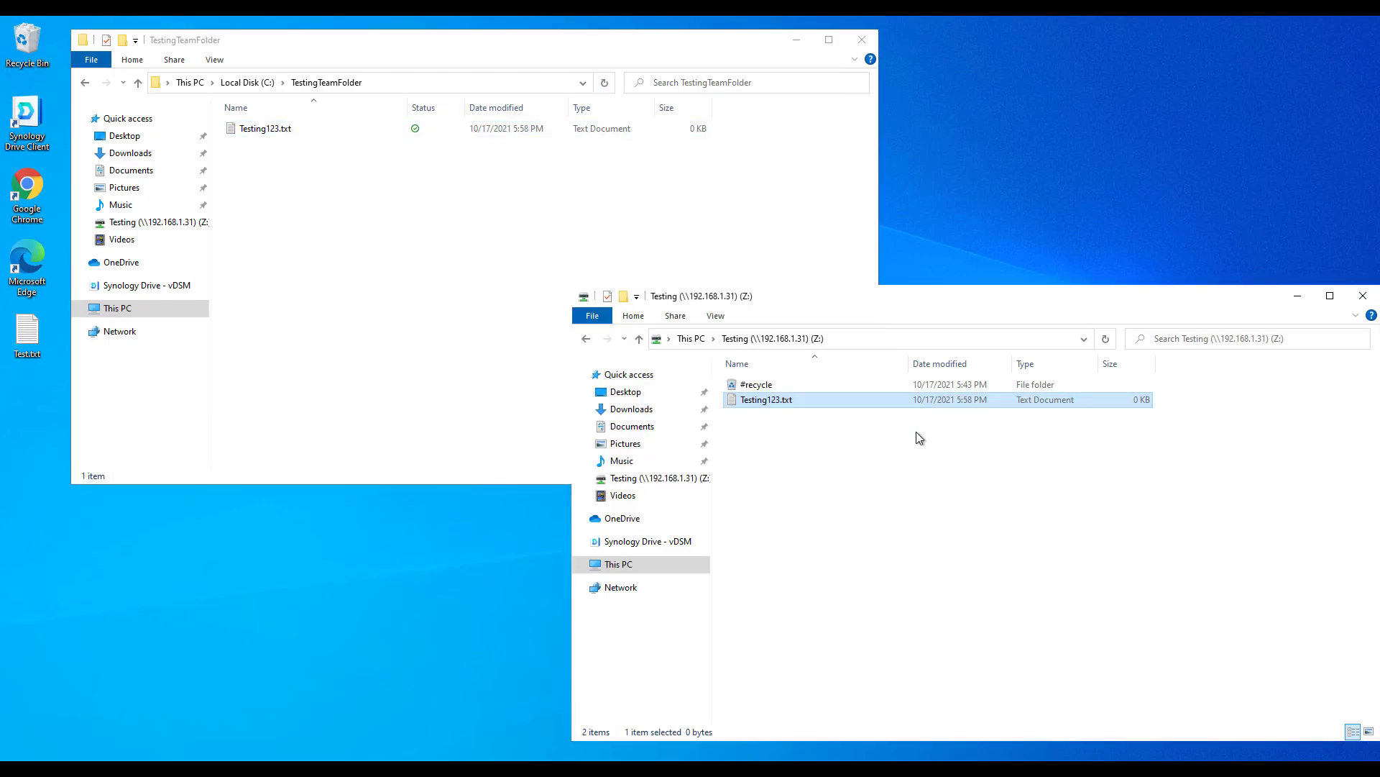
click(475, 379)
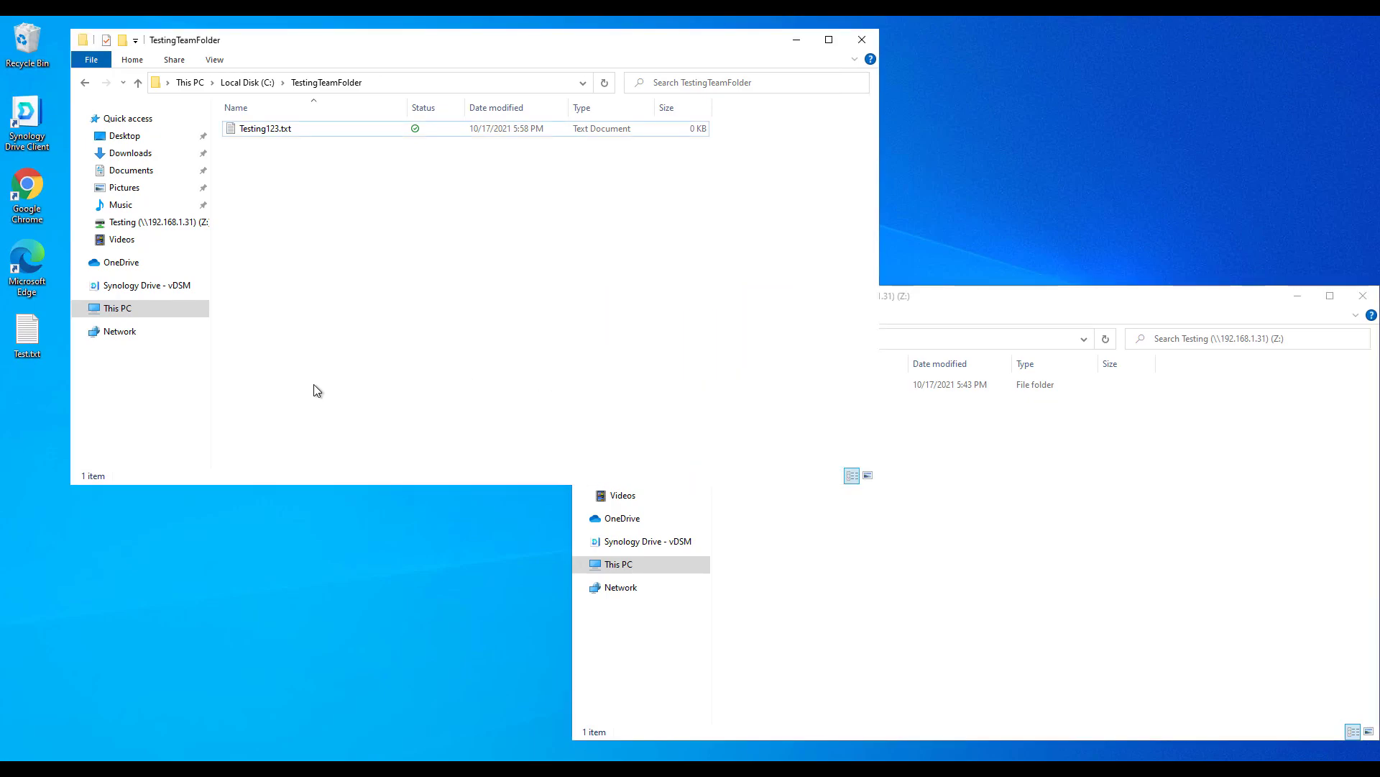
Move Test.txt from the desktop into TestingTeamFolder.
click(605, 83)
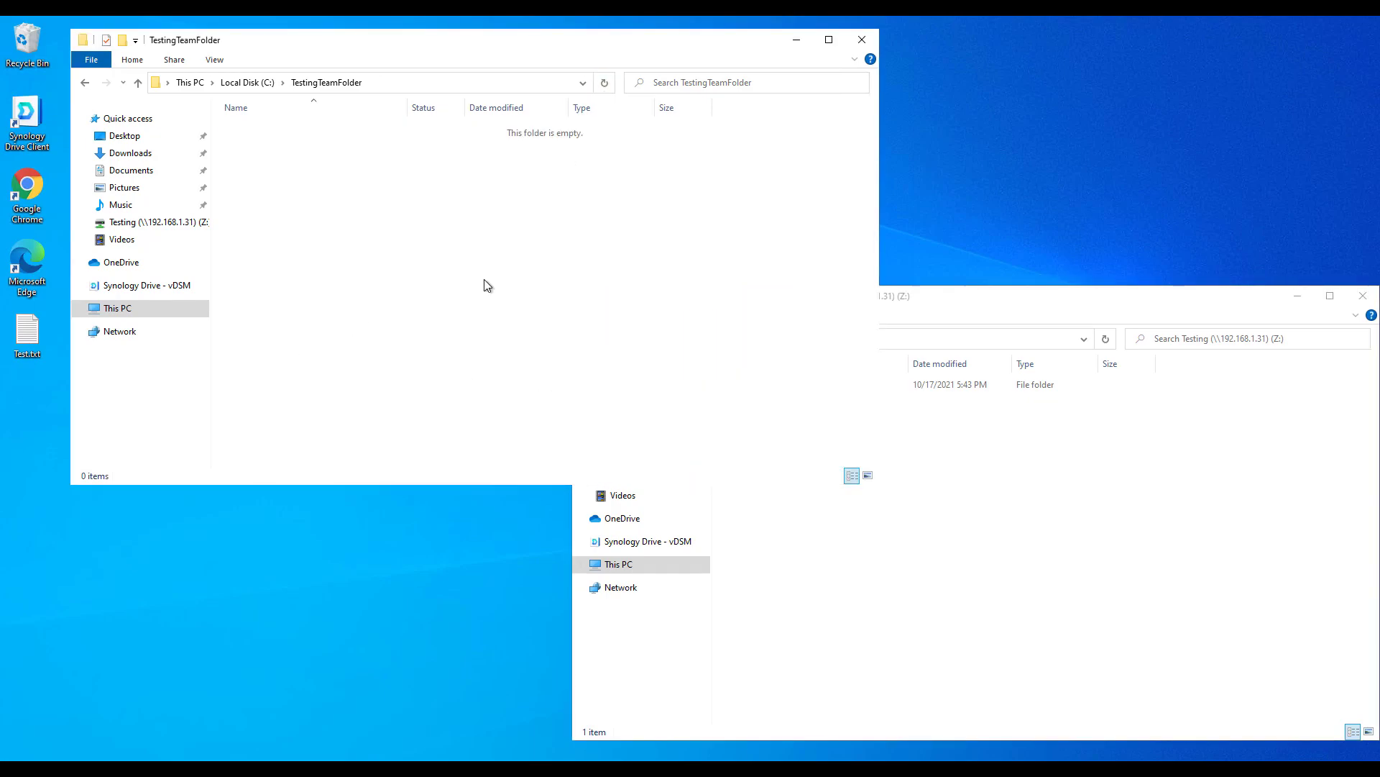
click(872, 643)
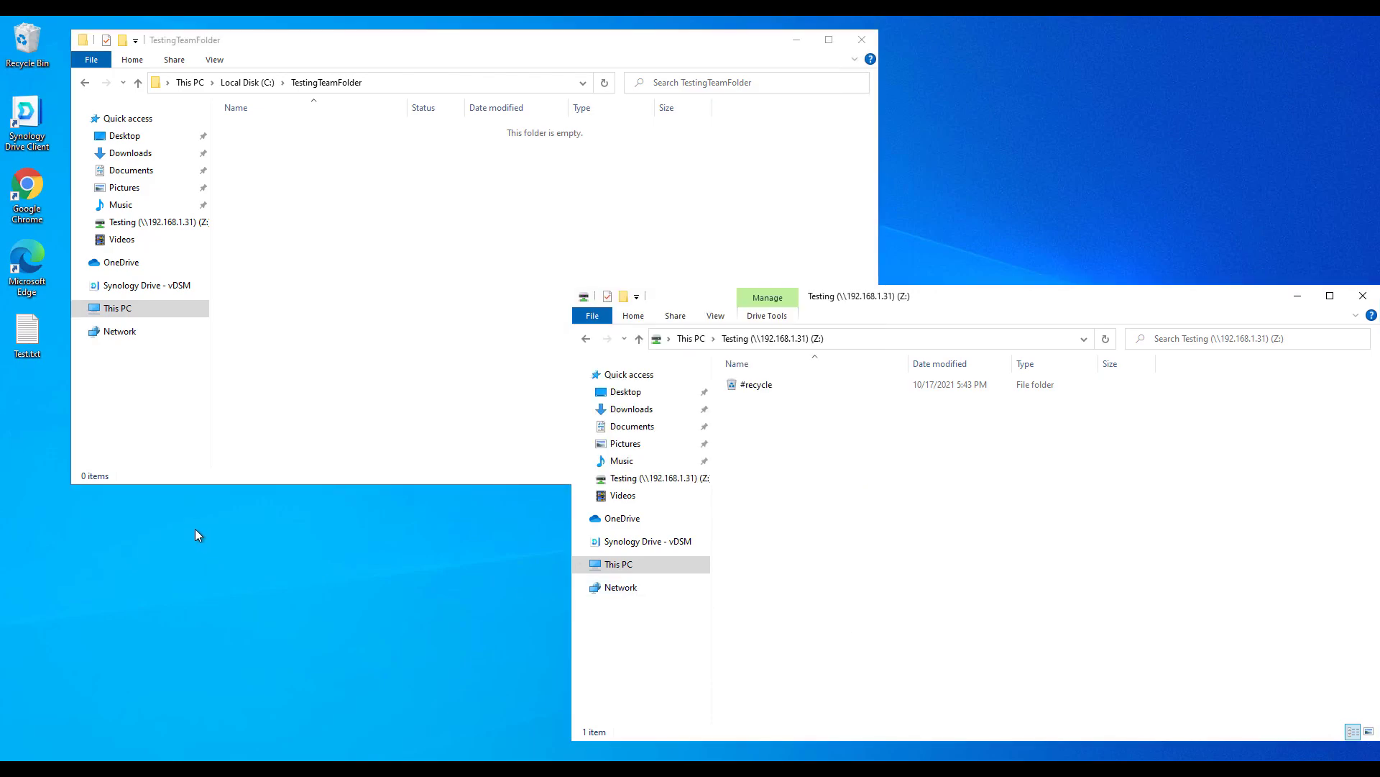
click(43, 403)
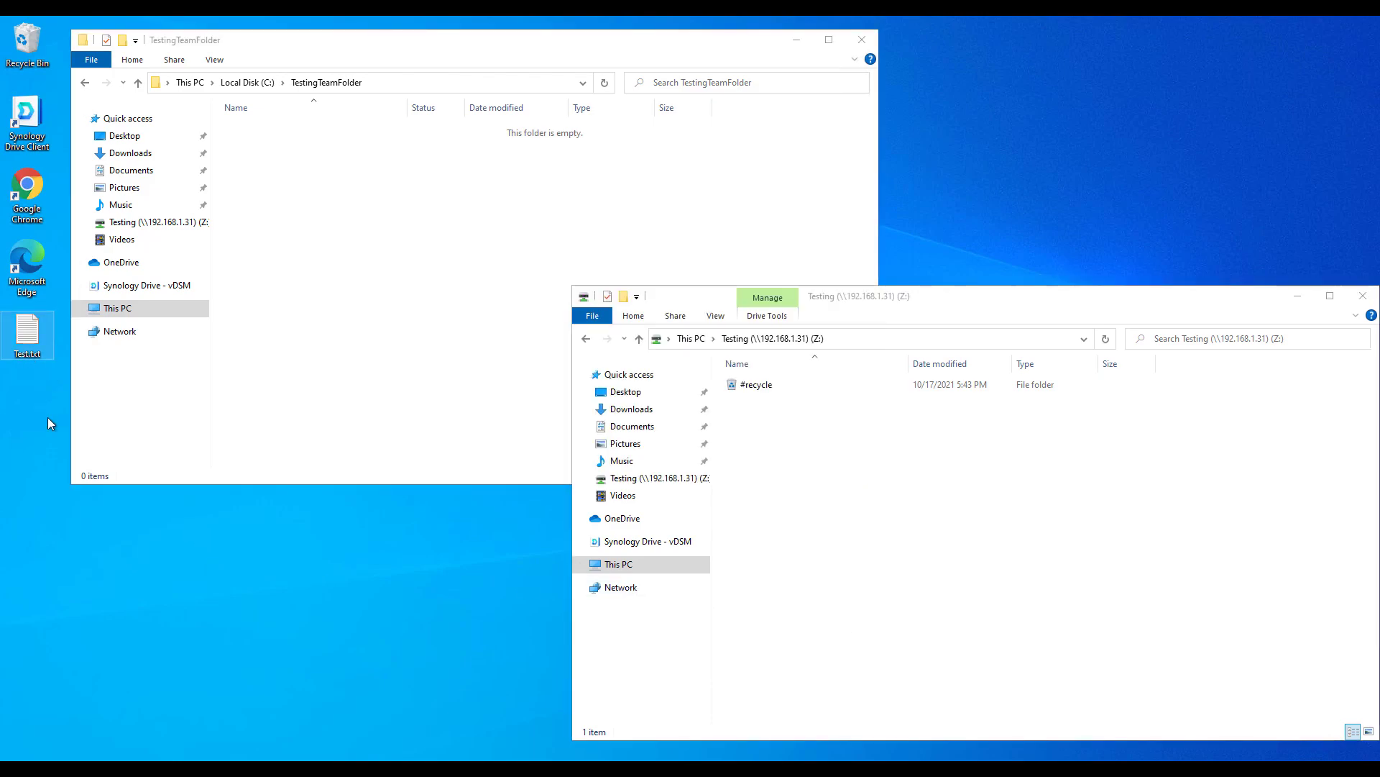
click(31, 350)
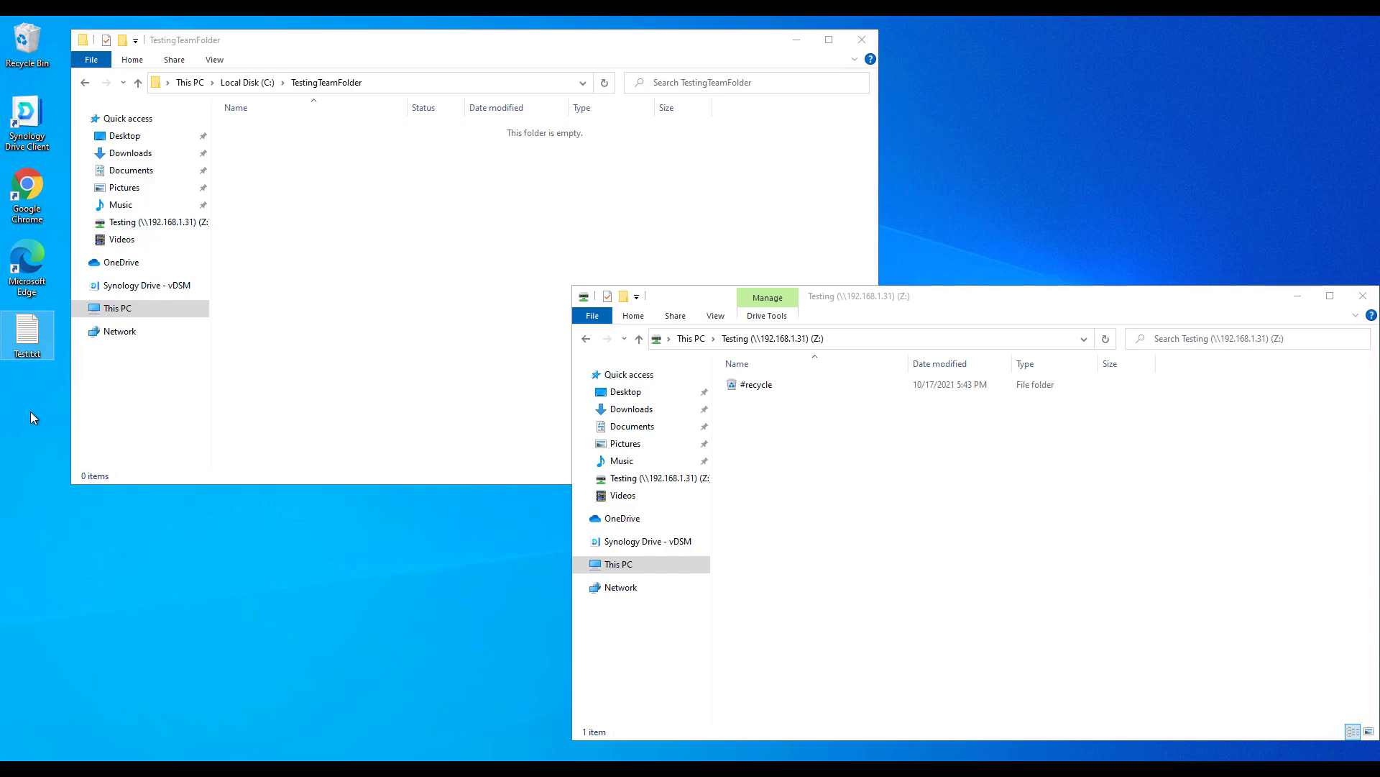
drag(33, 332, 321, 348)
click(320, 348)
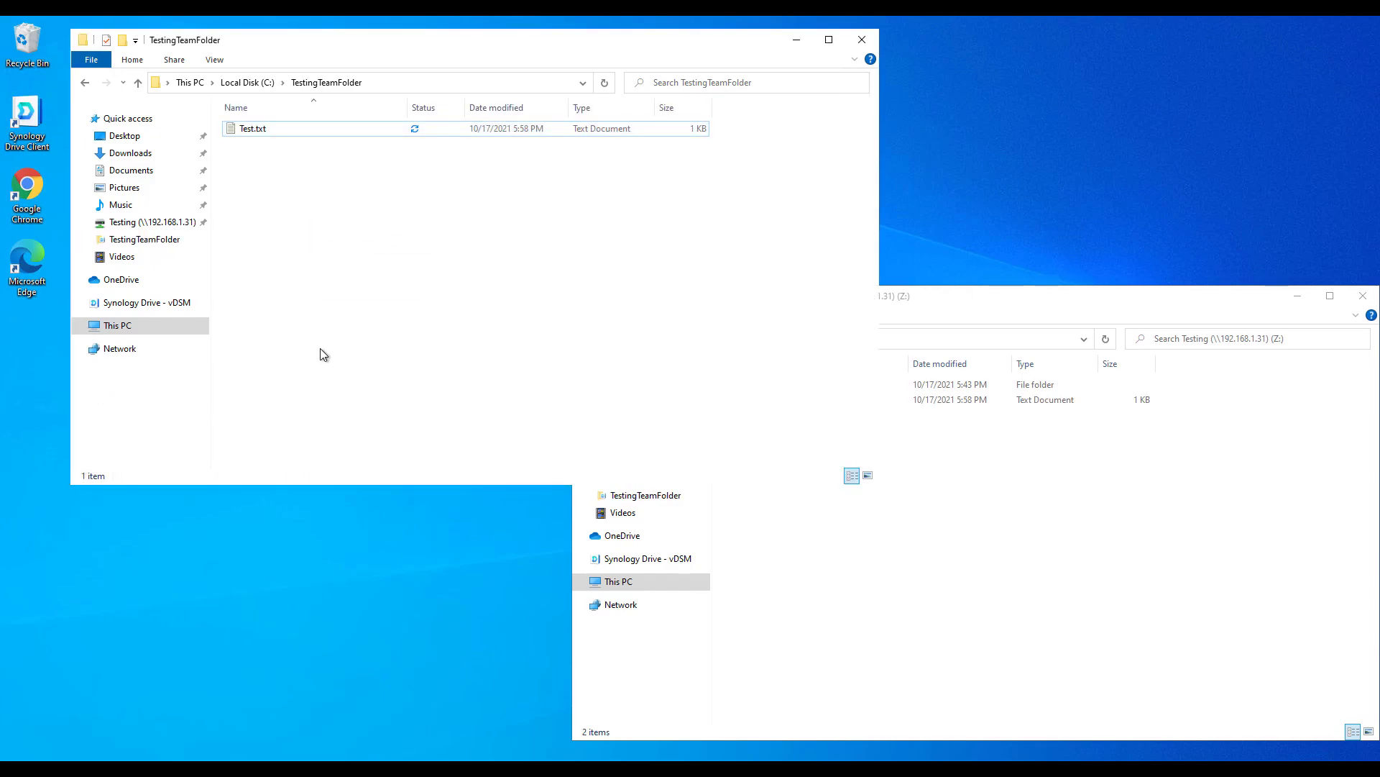
Select Test.txt on the Testing share, then return to the team folder to watch it sync.
click(978, 562)
click(784, 400)
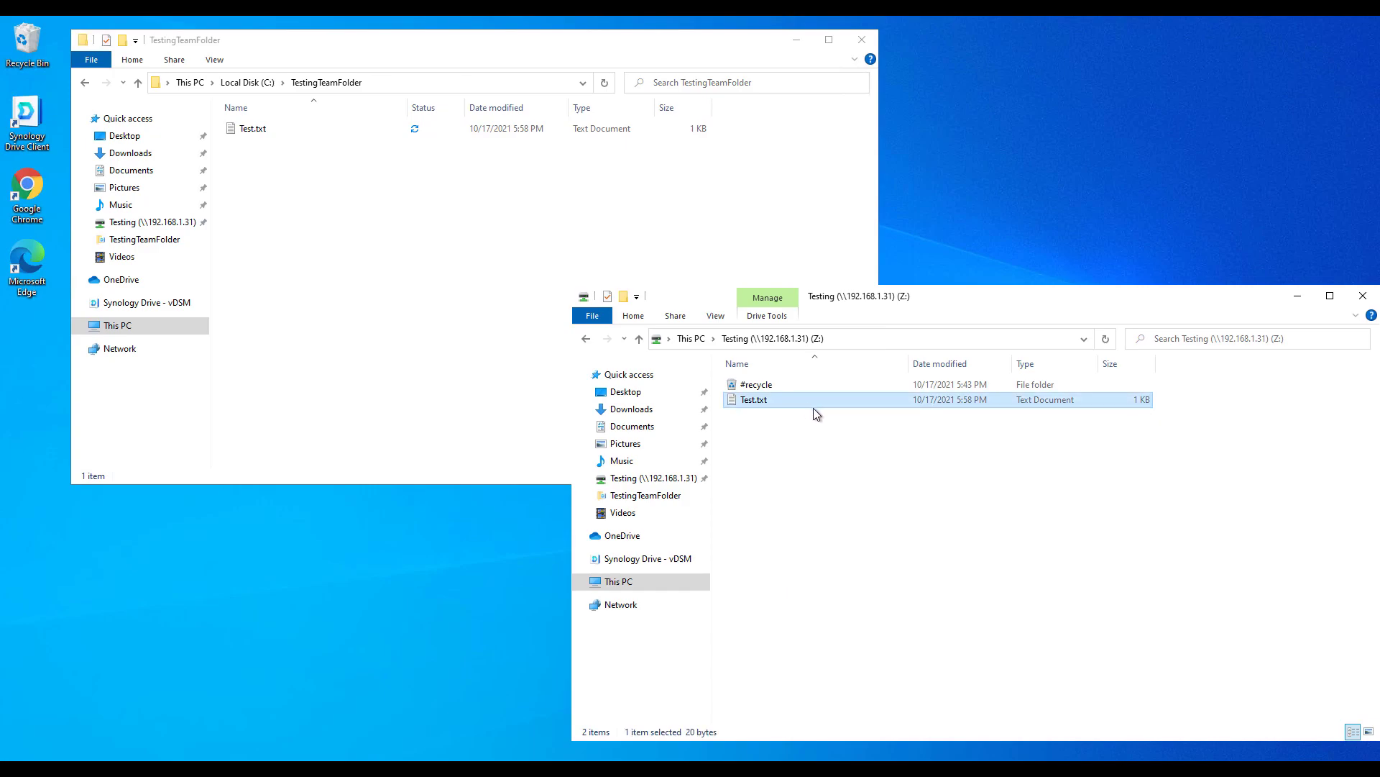
click(451, 368)
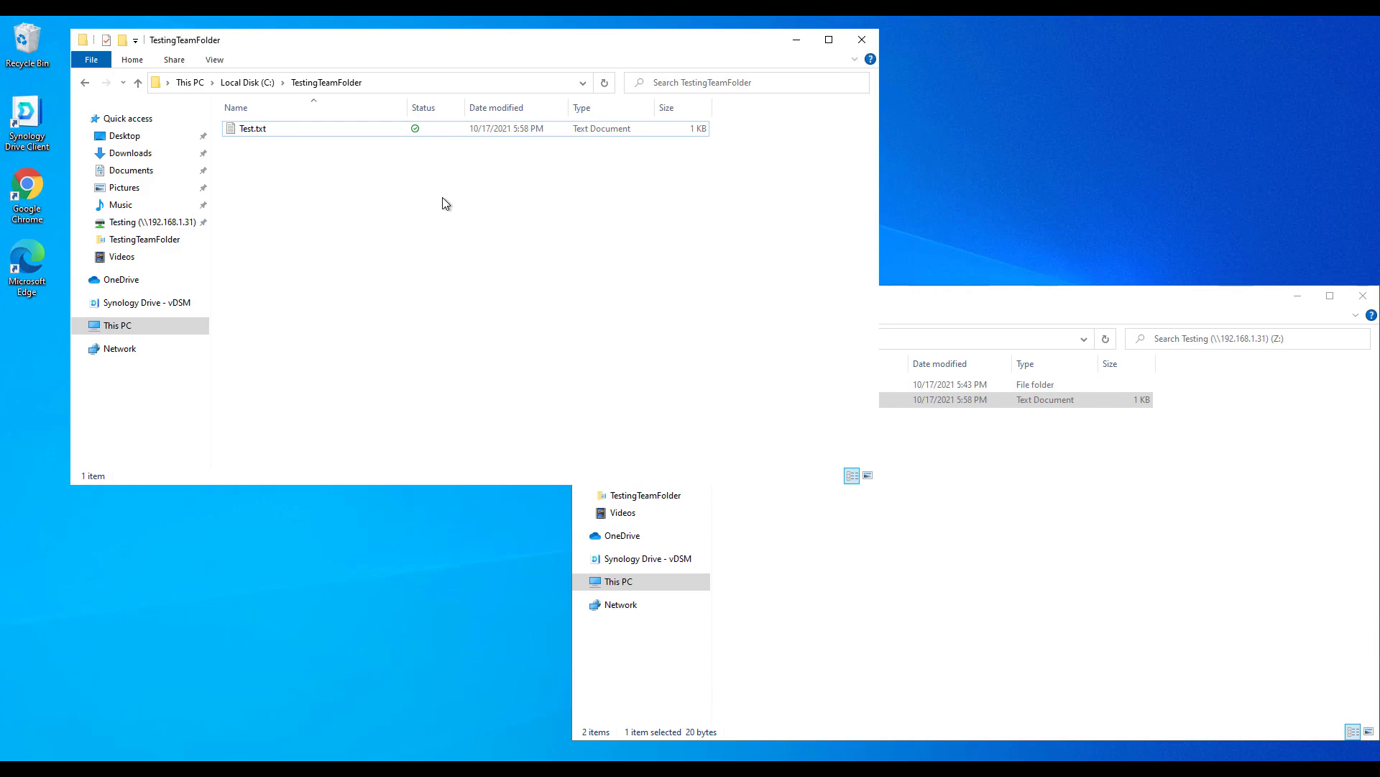
Cut Test.txt from the team folder onto the desktop and refresh the Testing share.
click(325, 133)
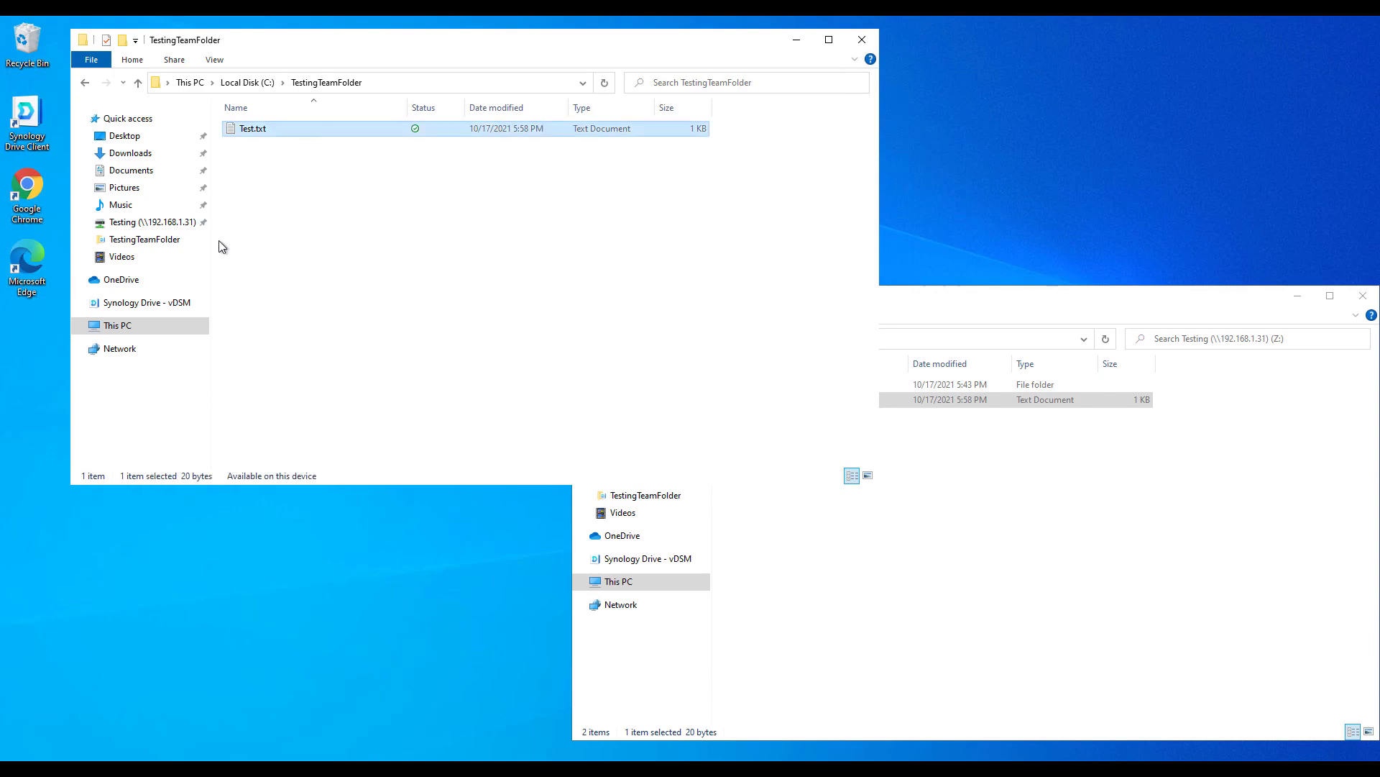
key(ctrl+x)
click(41, 356)
key(ctrl+v)
click(951, 557)
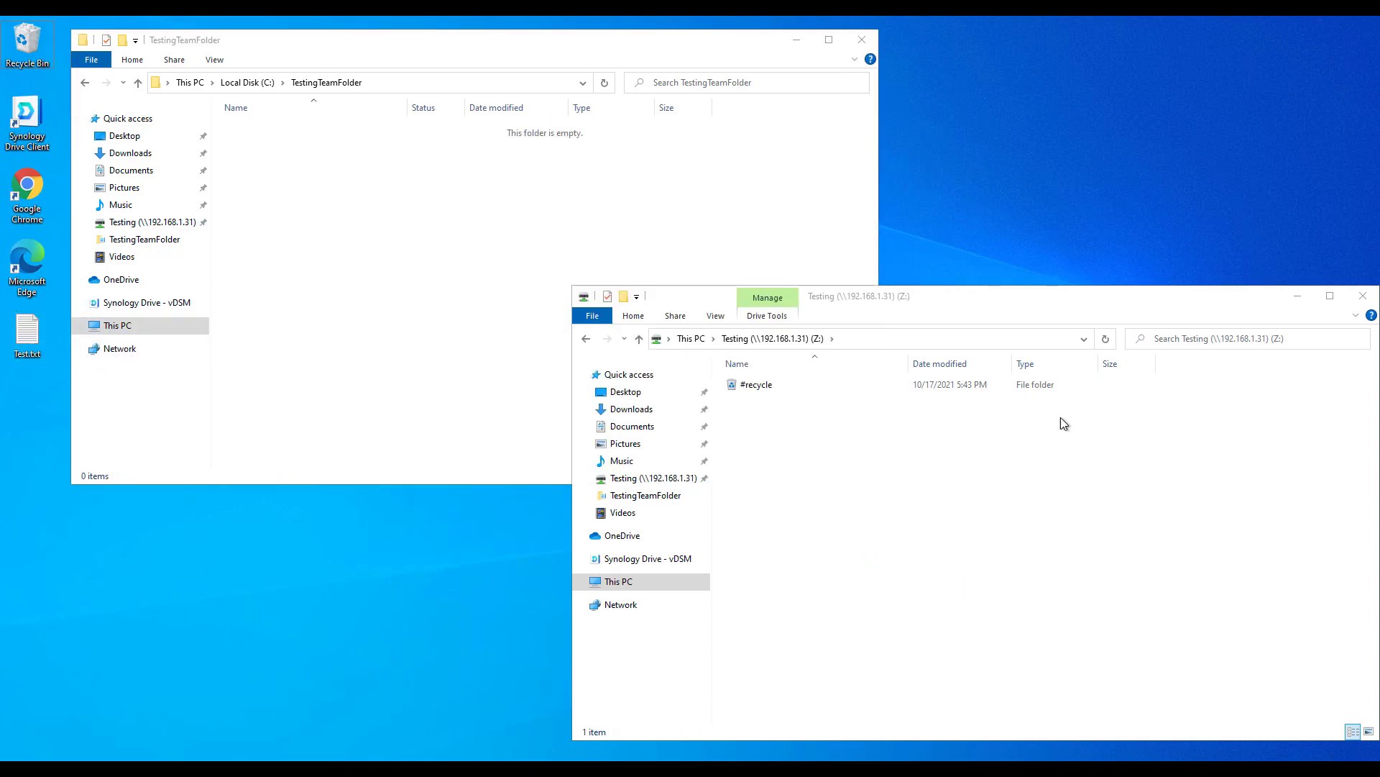
click(1105, 339)
Cut Test.txt from the desktop, paste it into Z:, and refresh TestingTeamFolder.
click(40, 321)
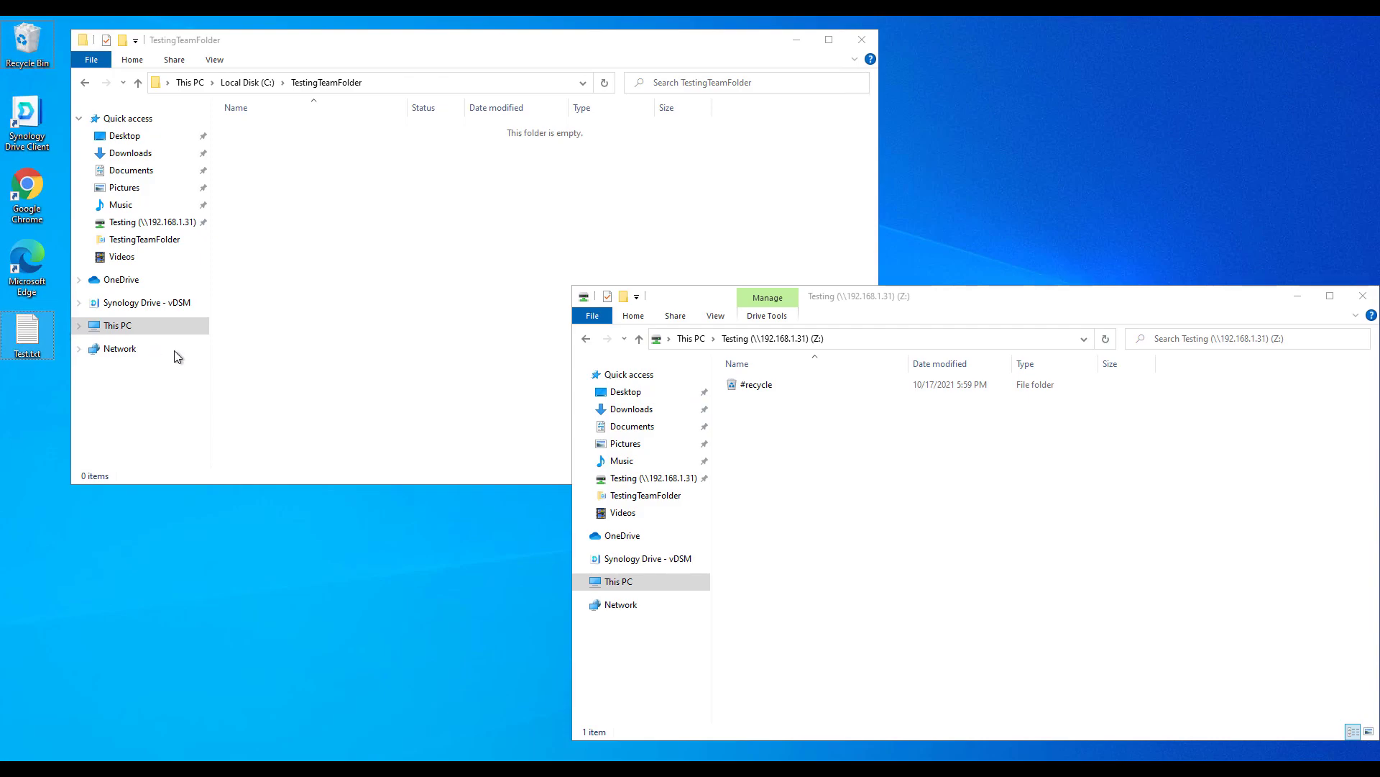
key(ctrl+x)
click(955, 549)
key(ctrl+v)
click(460, 371)
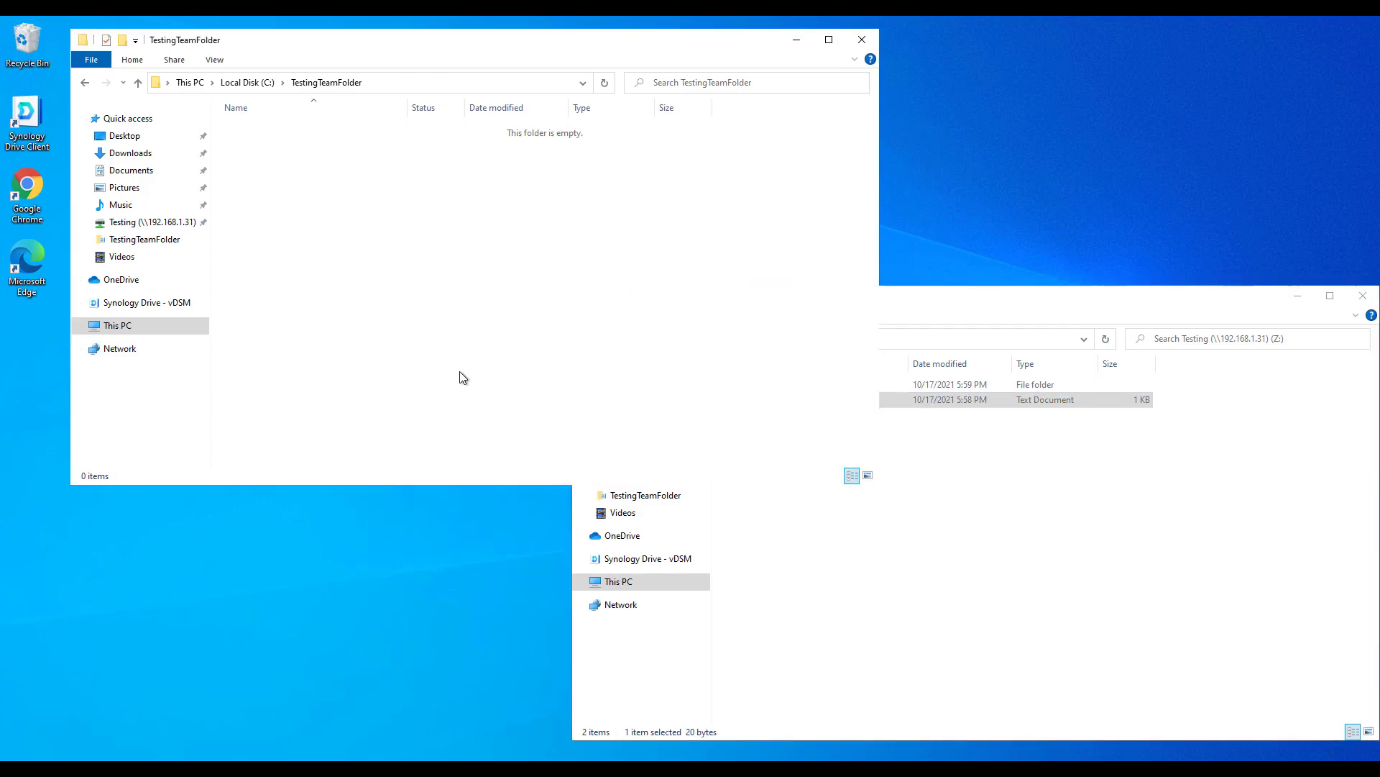
click(604, 82)
click(604, 83)
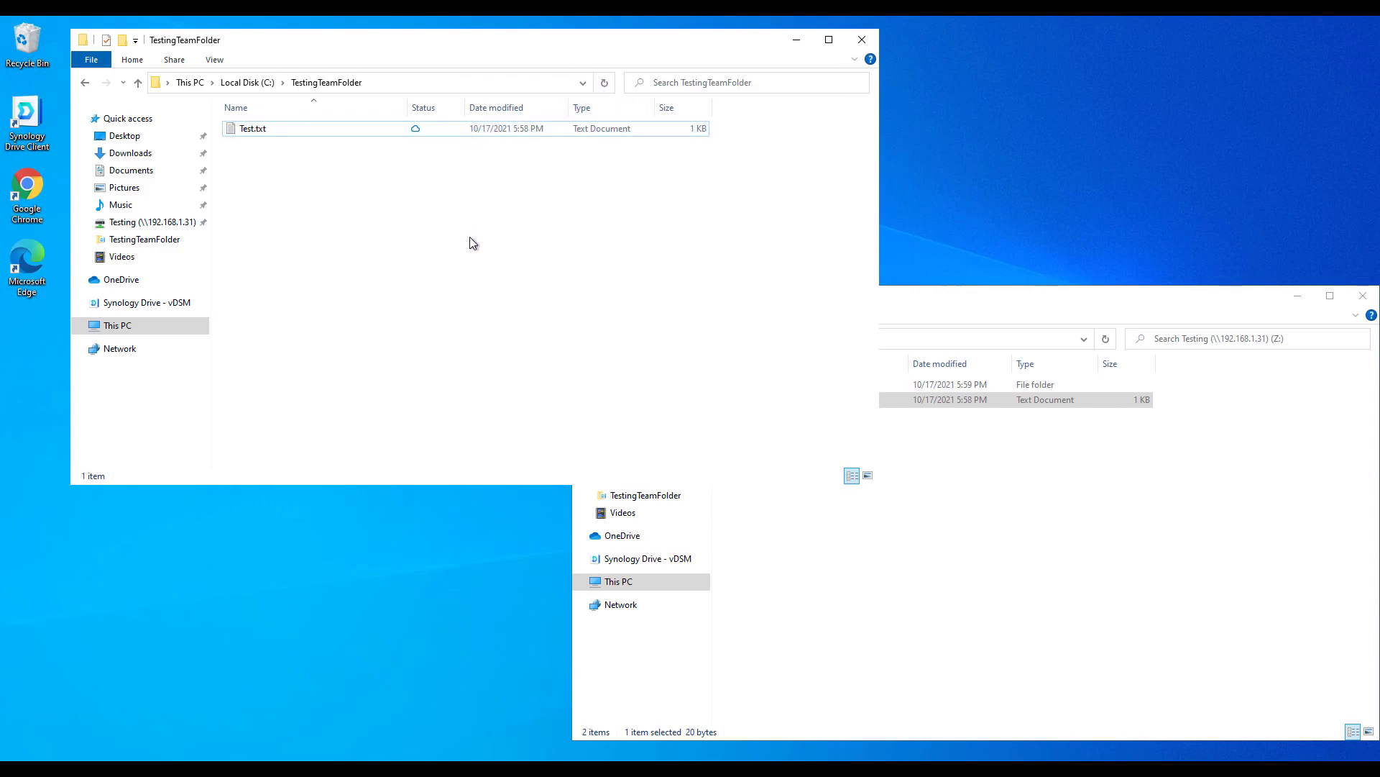
Open Test.txt ("This is a test file.") in Notepad, close it, and deselect.
double_click(309, 131)
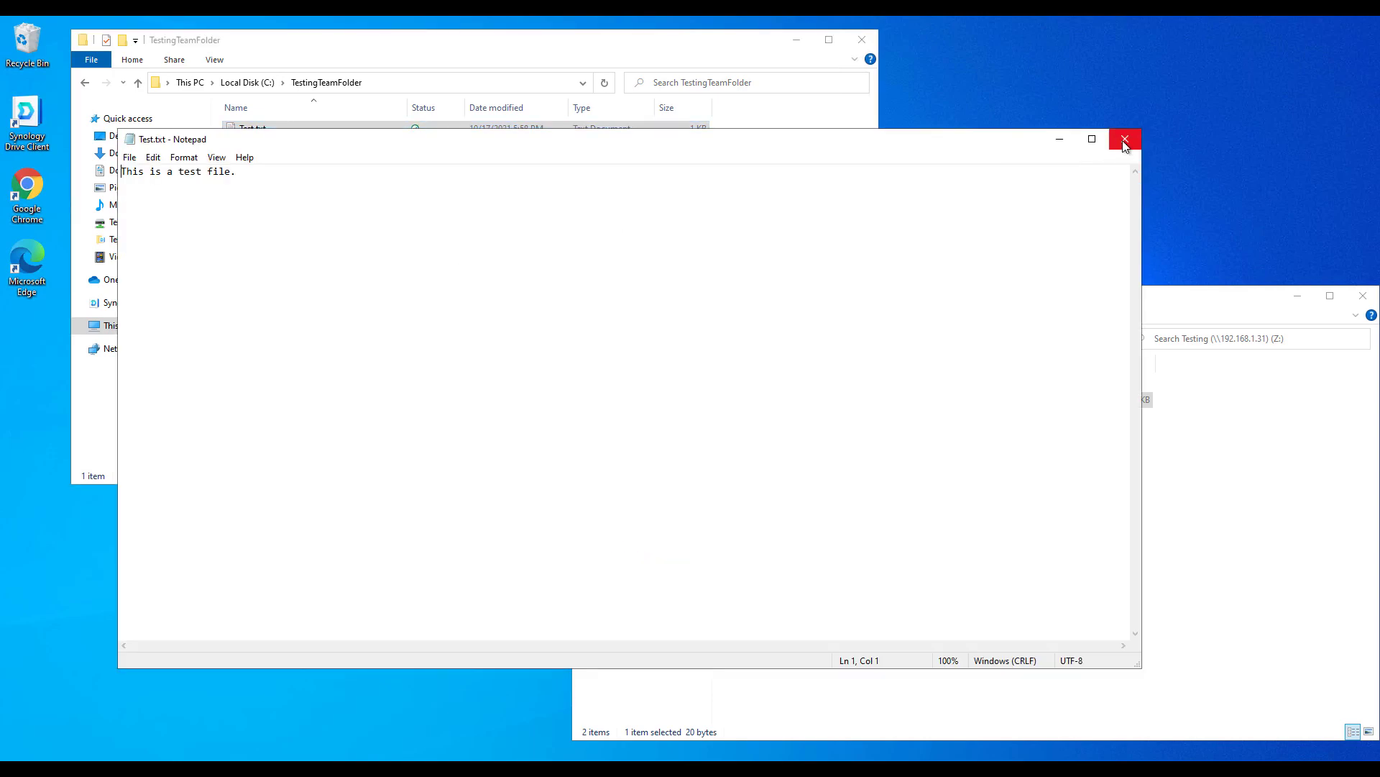
click(1125, 139)
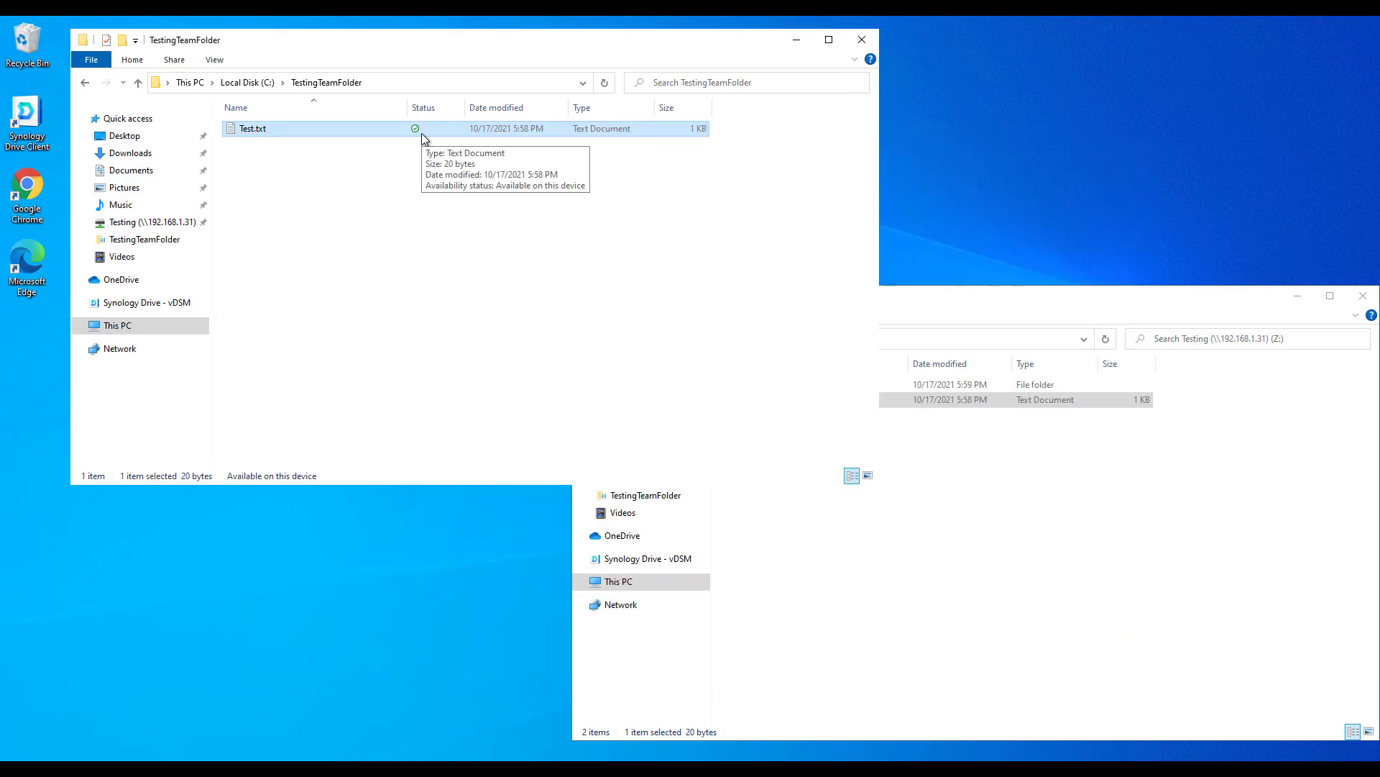
click(405, 243)
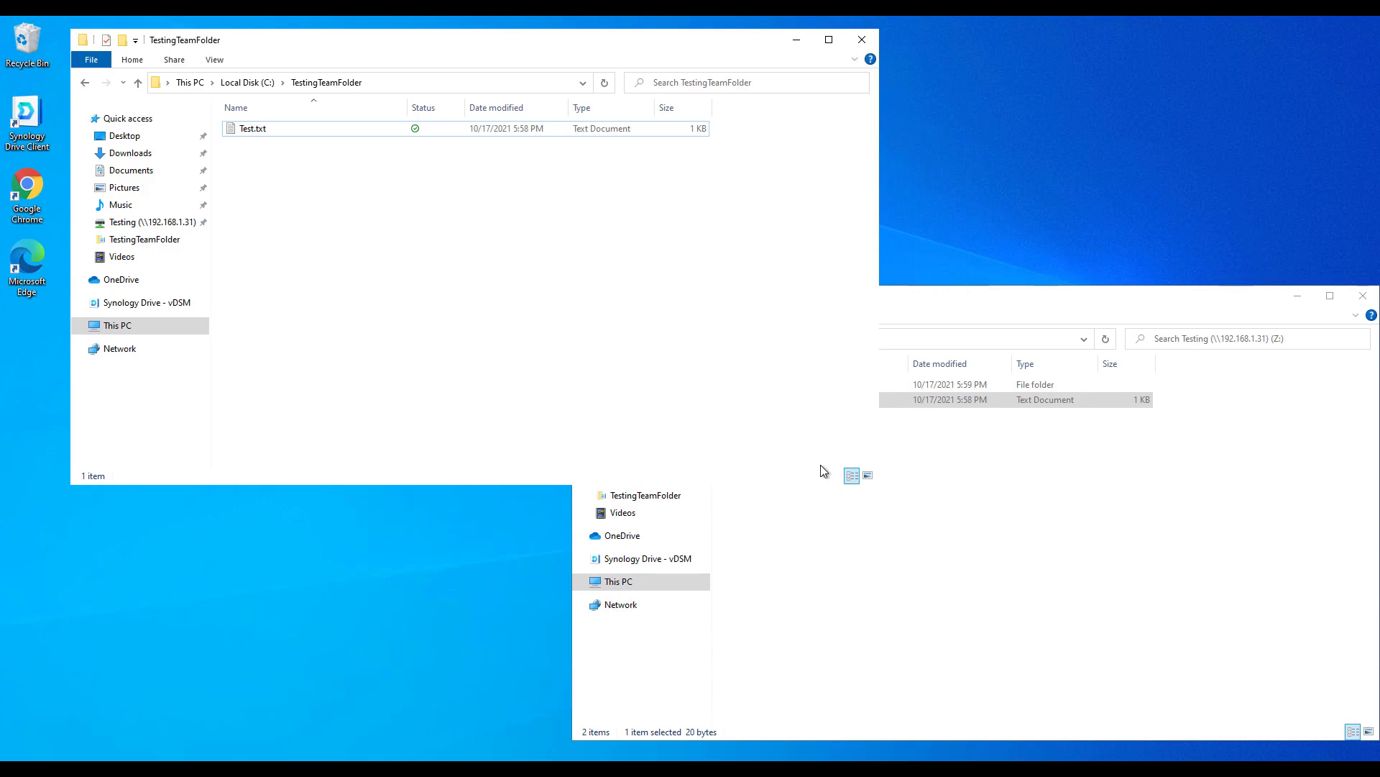
Append " 2" to Test.txt's line in TestingTeamFolder and close Notepad, saving the change.
click(1036, 567)
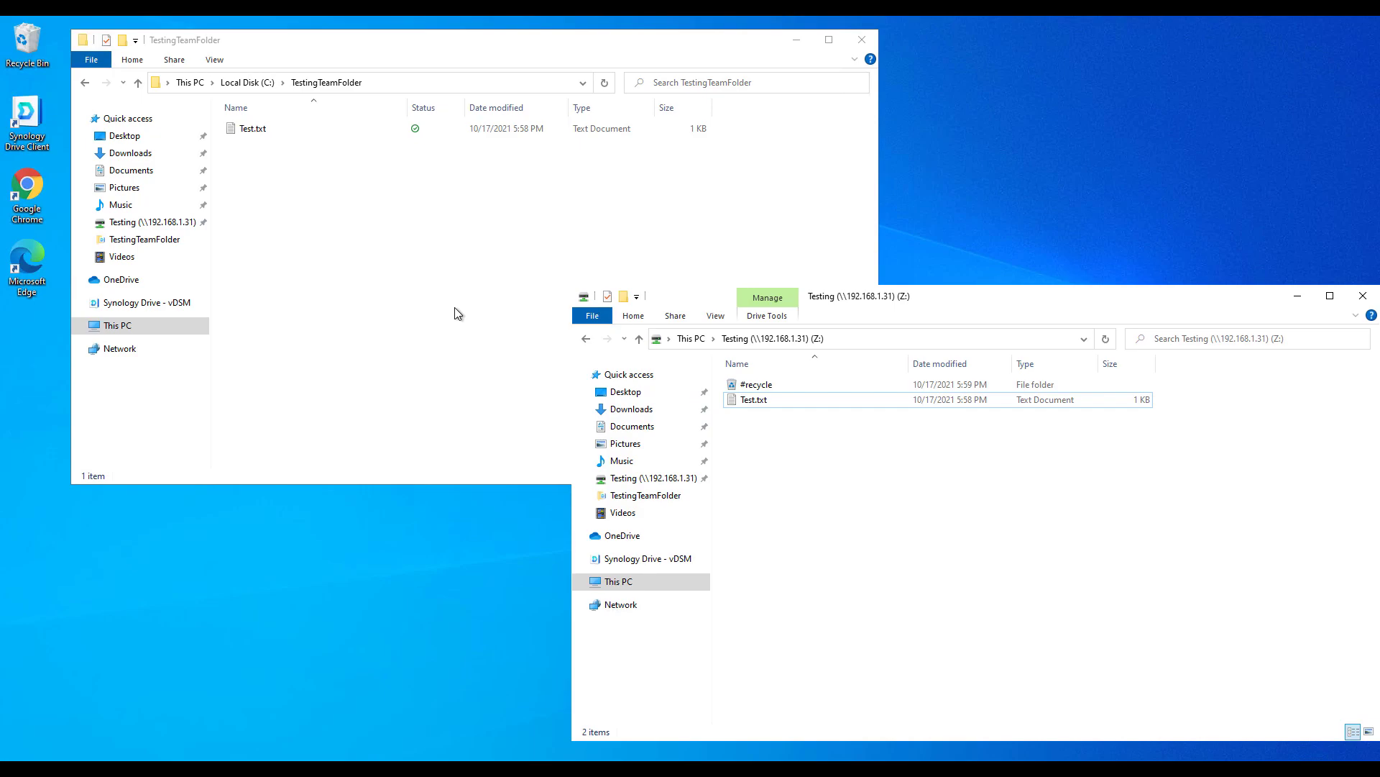
click(272, 134)
double_click(272, 135)
click(351, 206)
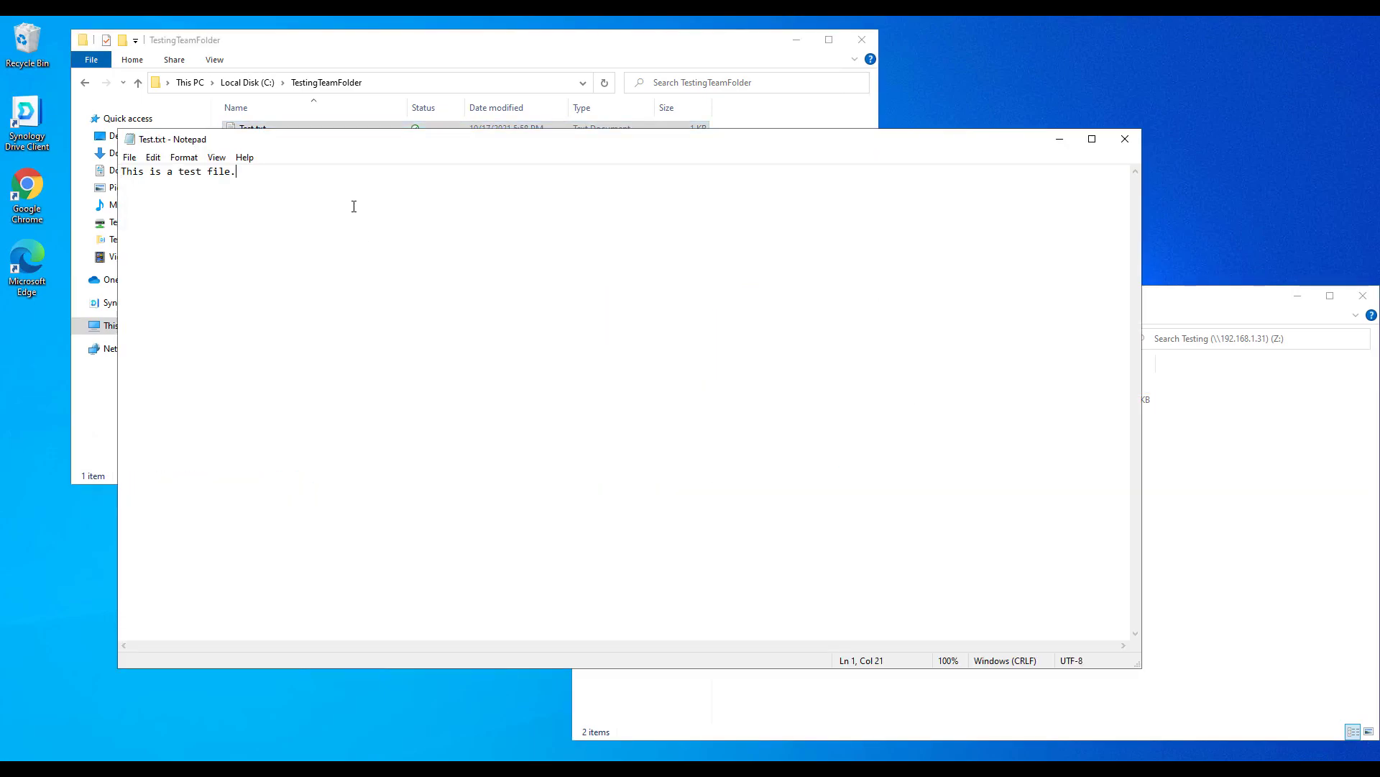
text(2)
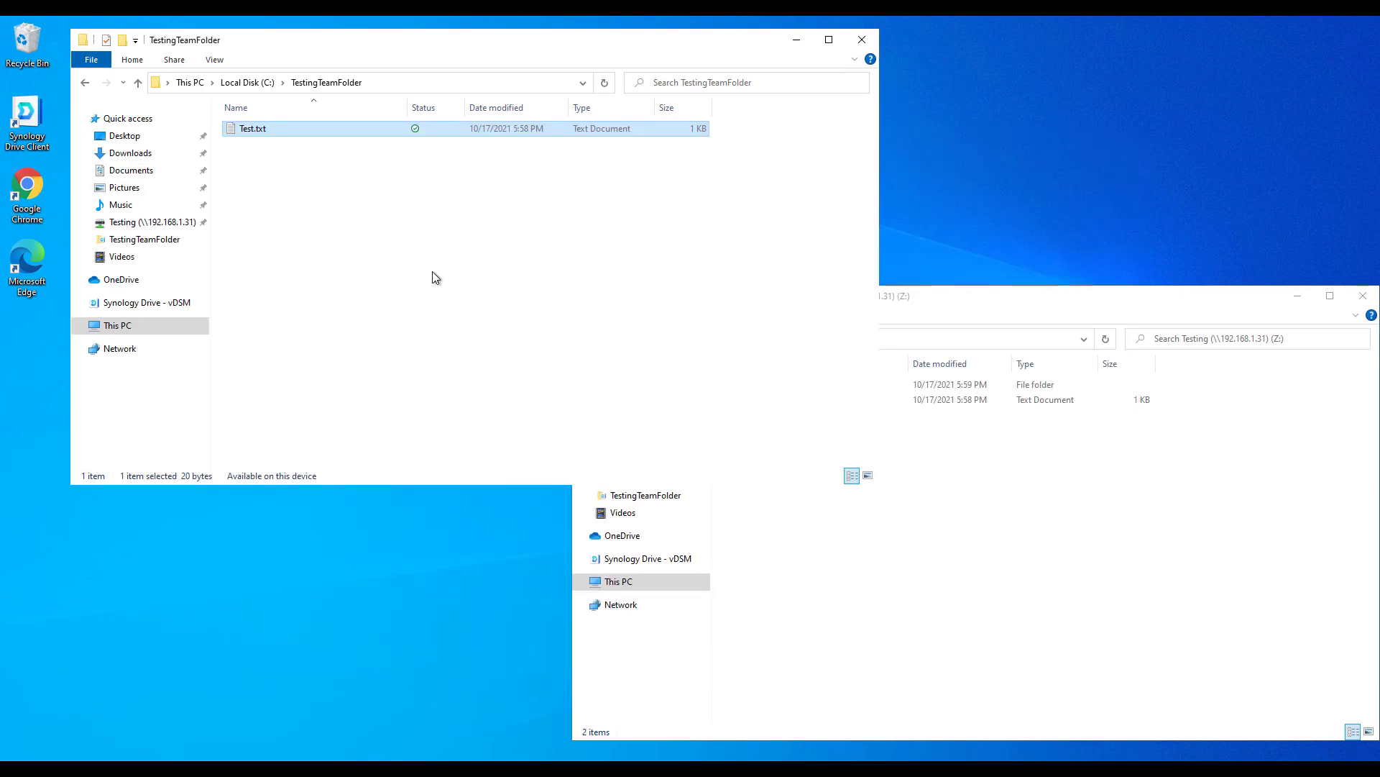
click(1125, 139)
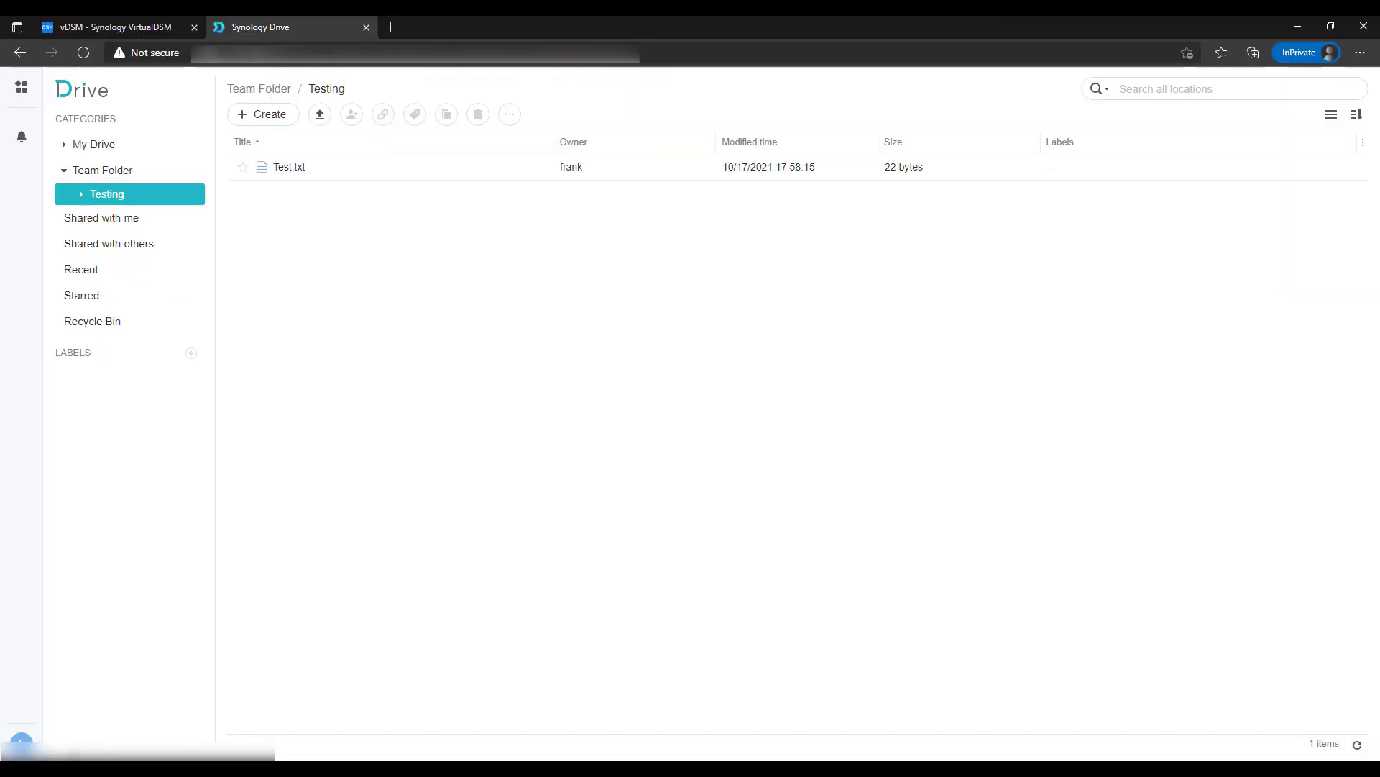
Reload Synology Drive and review Test.txt's version history, showing two earlier versions.
click(83, 53)
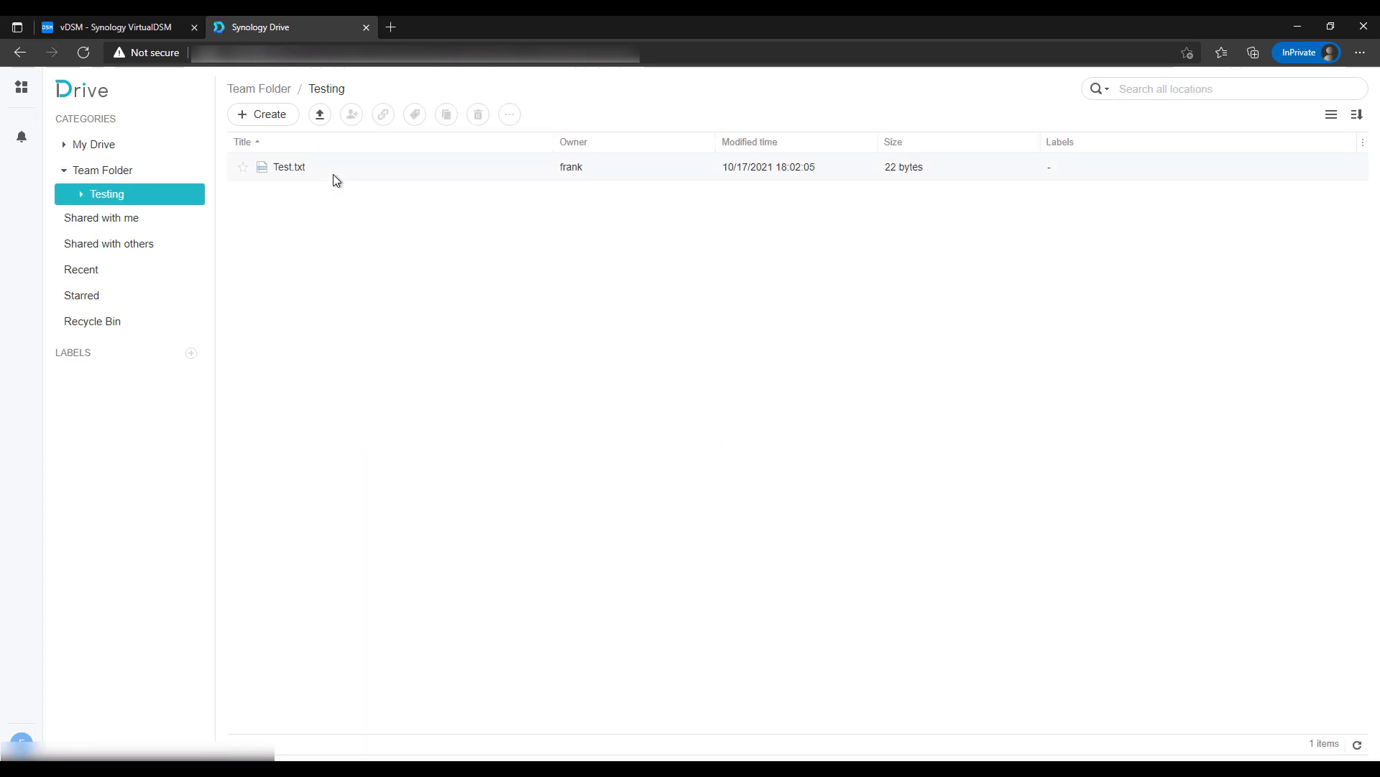
right_click(333, 172)
click(400, 440)
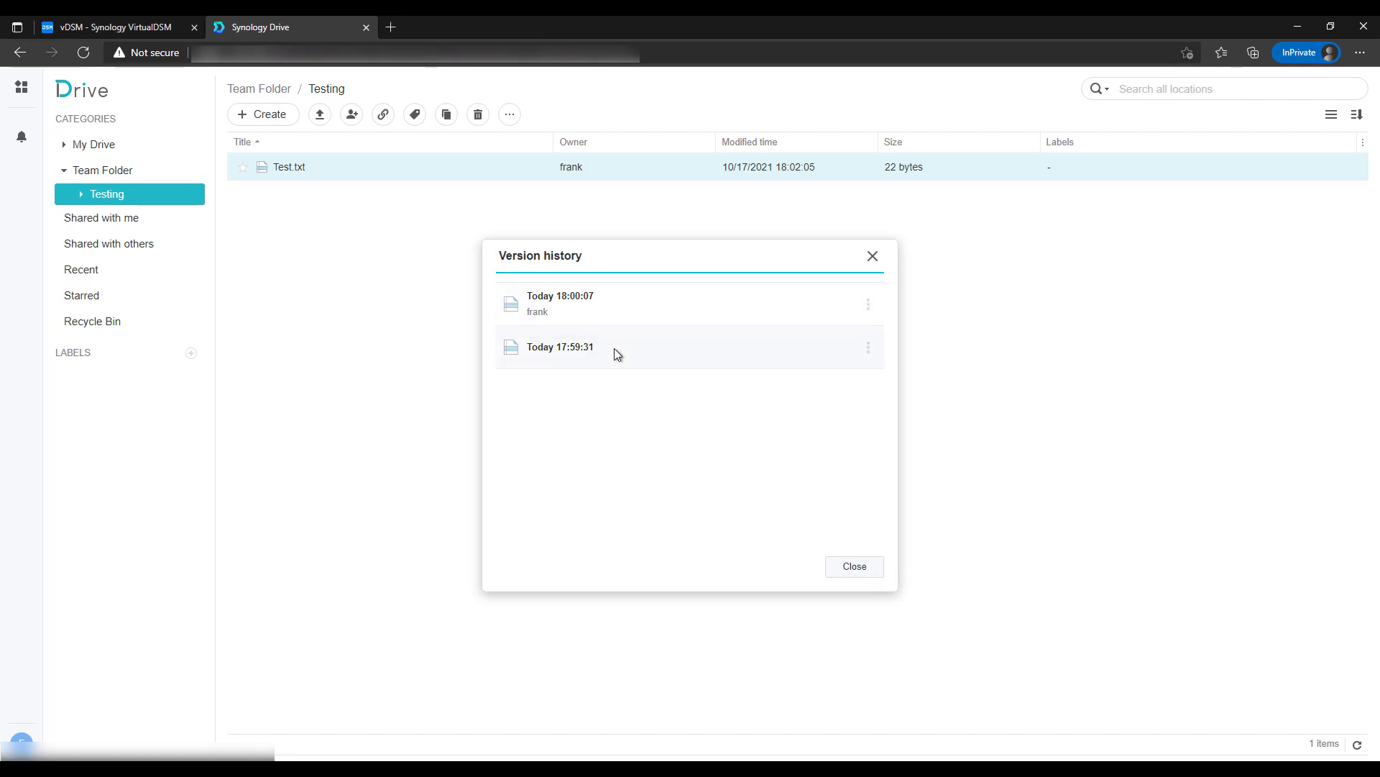
click(868, 347)
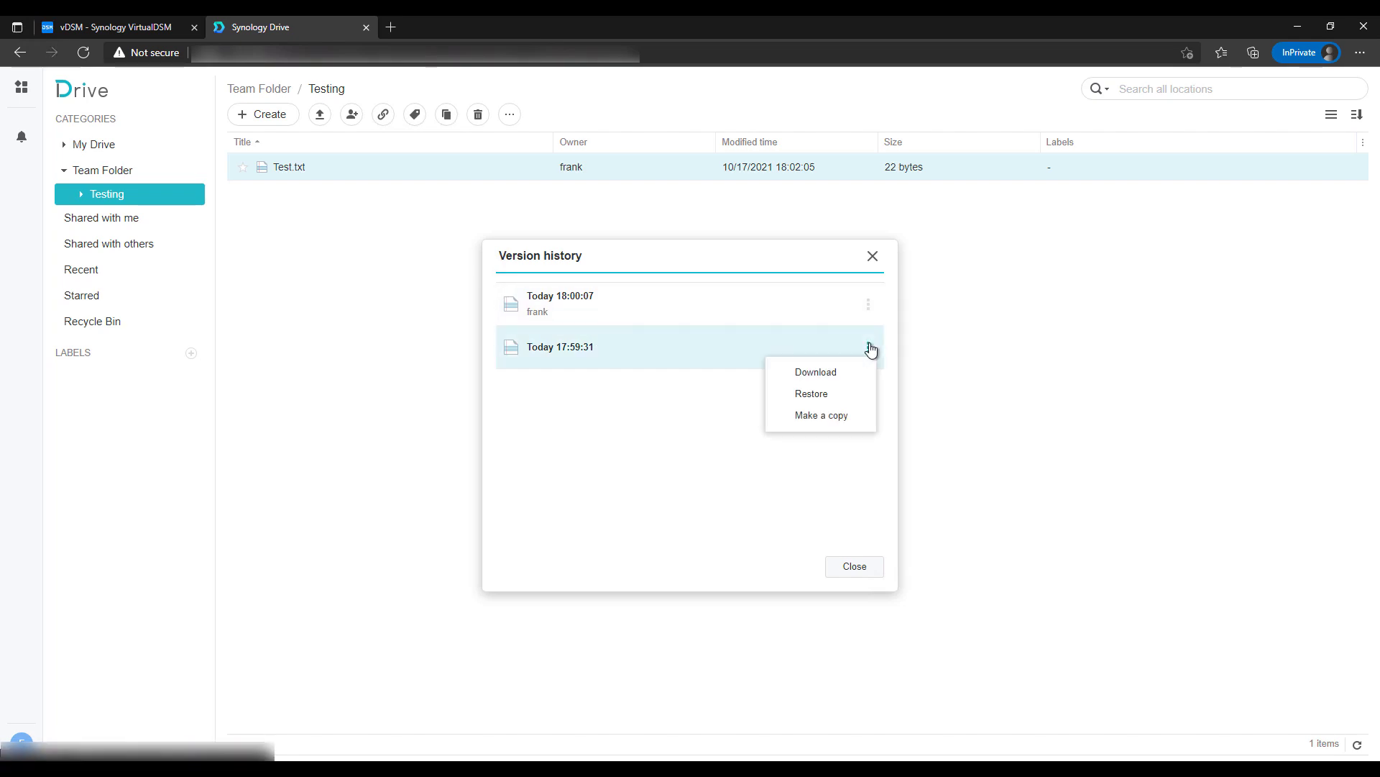
click(679, 447)
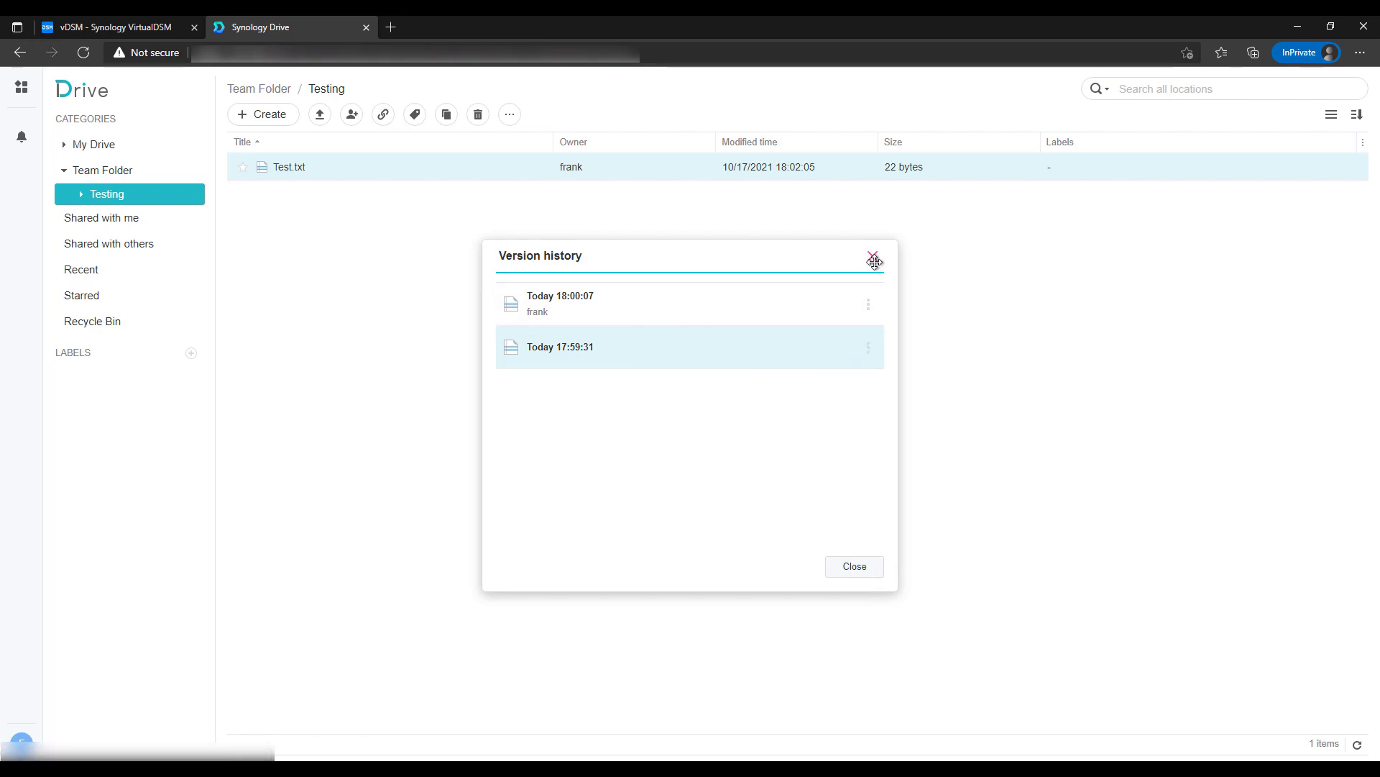
click(874, 260)
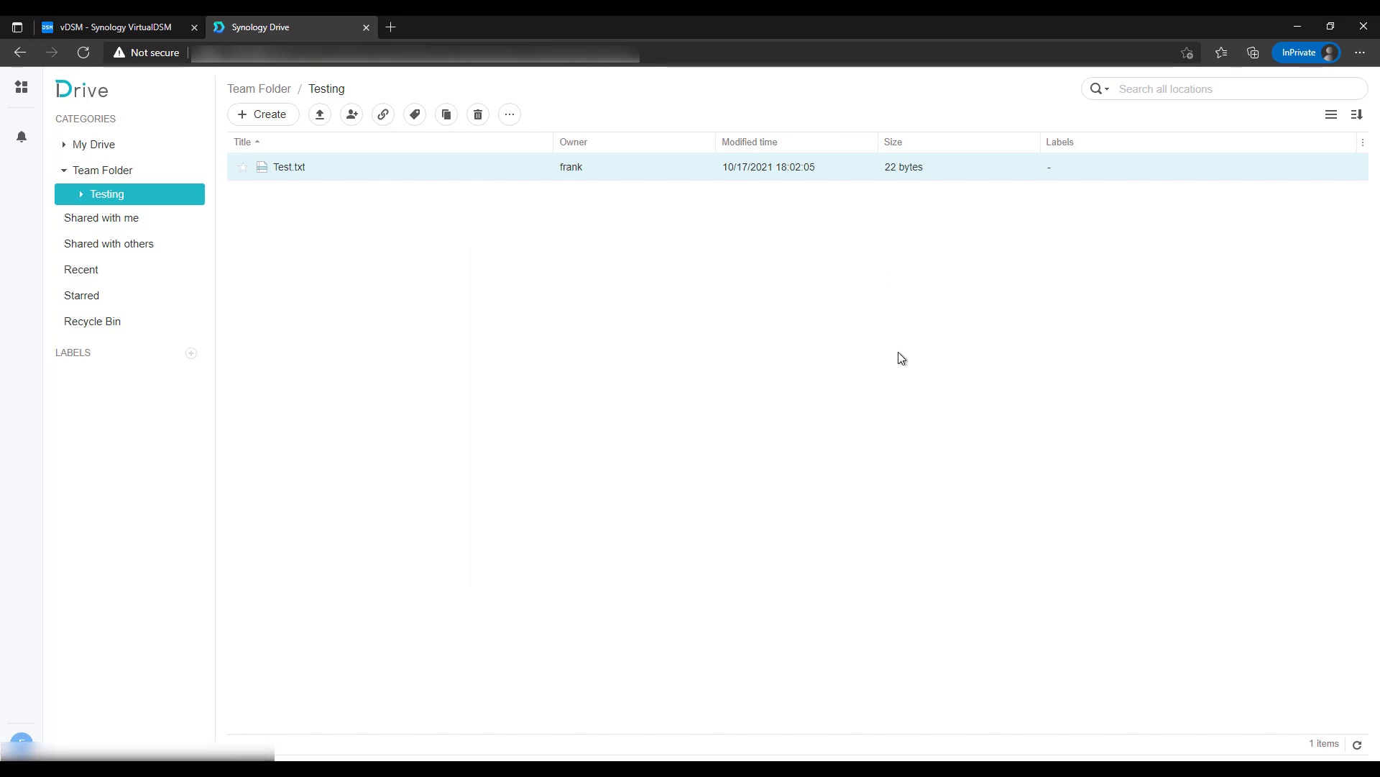
Minimize the browser and select Test.txt (22 bytes, 6:02 PM) in TestingTeamFolder.
click(1299, 27)
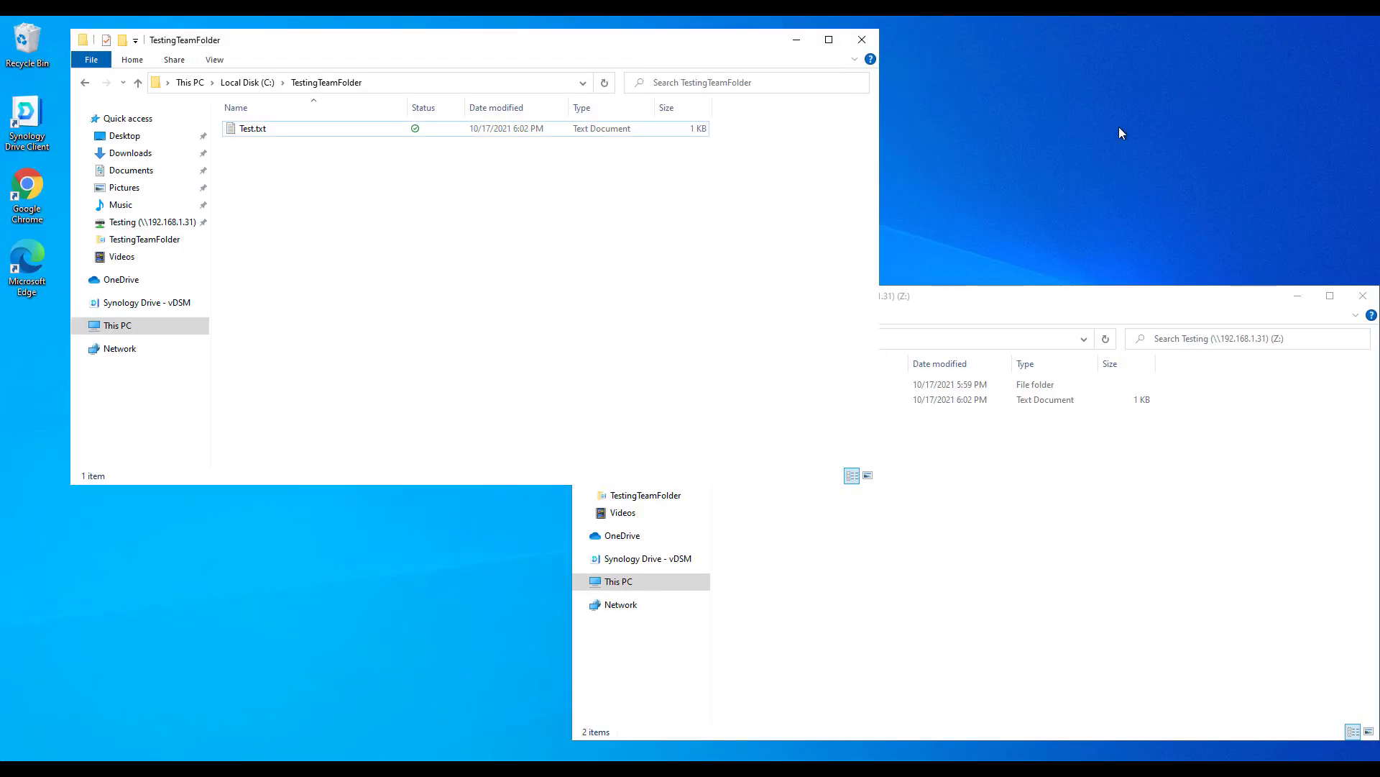
click(413, 551)
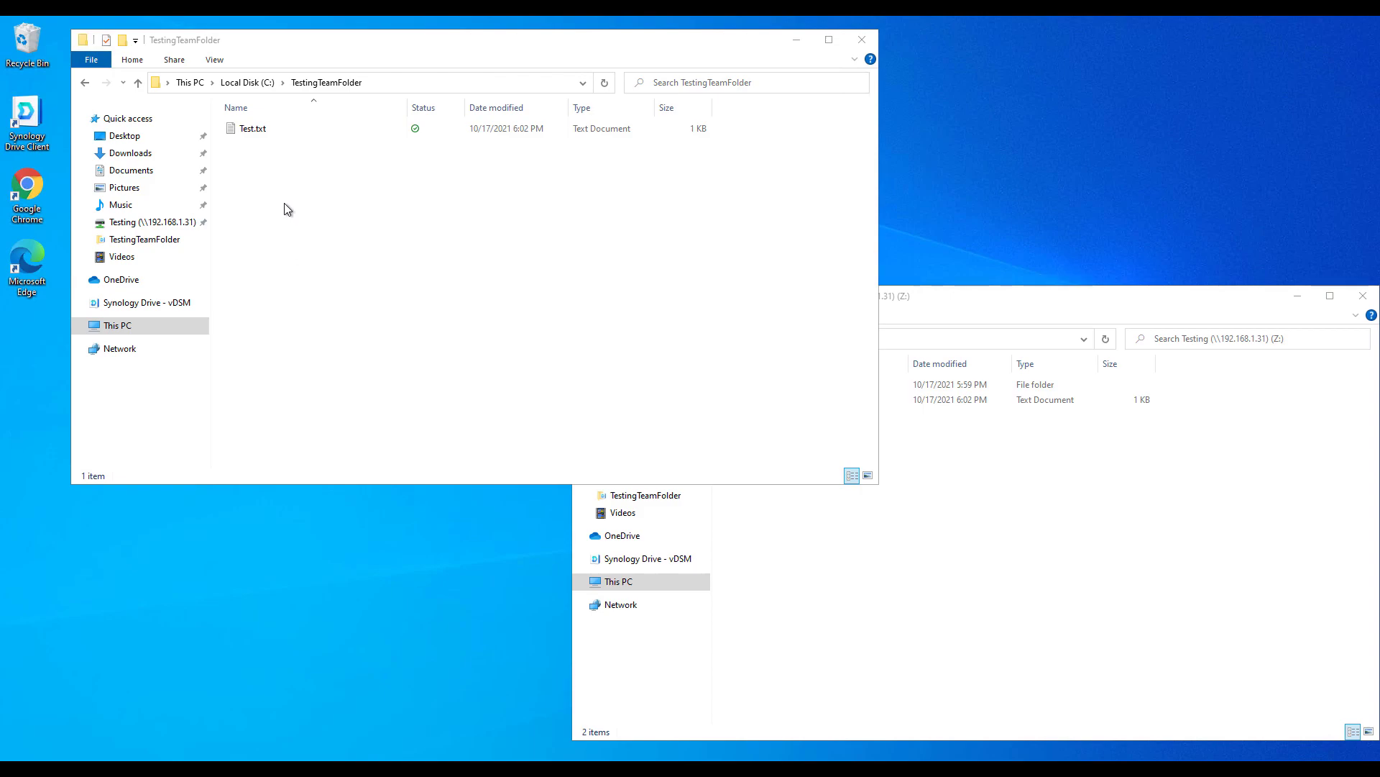
click(423, 131)
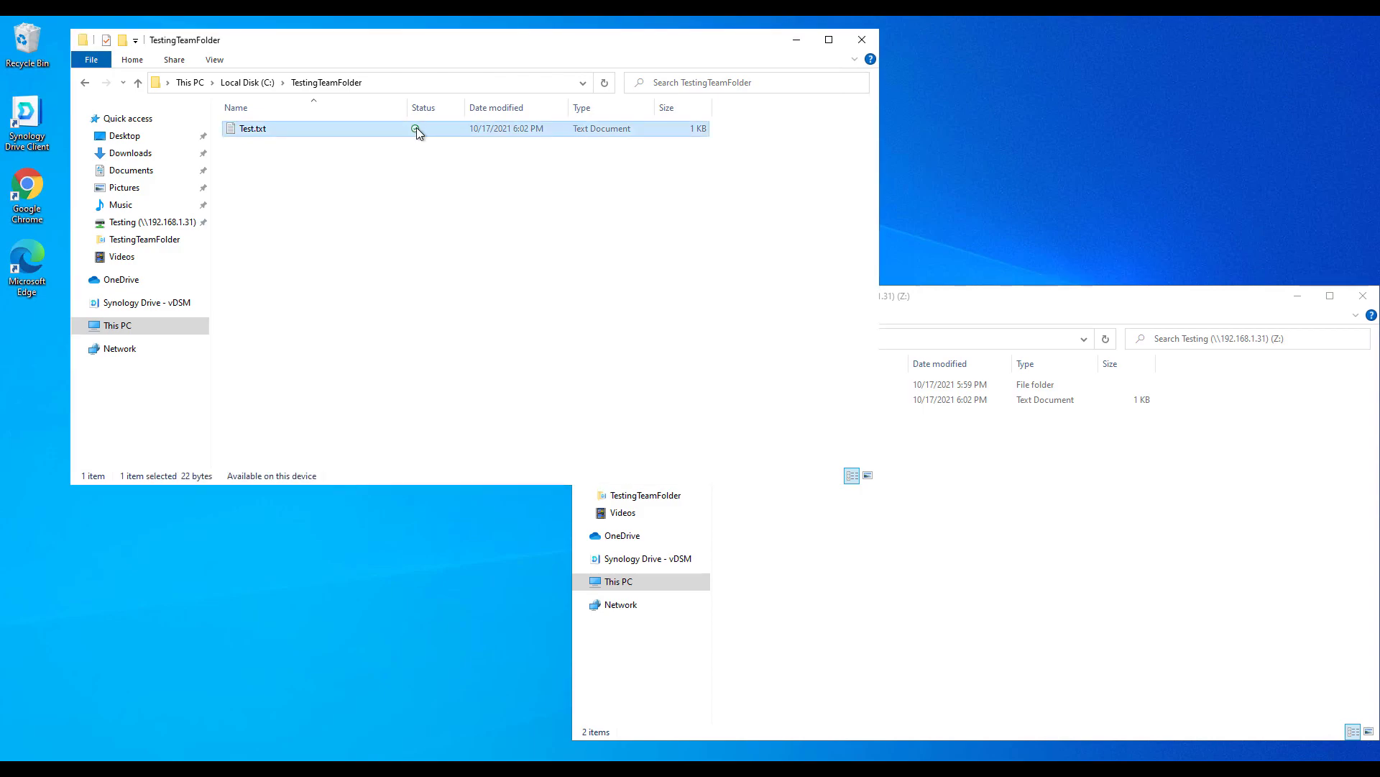
Use Synology Drive's Free up space on Test.txt so it becomes online-only.
right_click(378, 131)
mouse_move(427, 255)
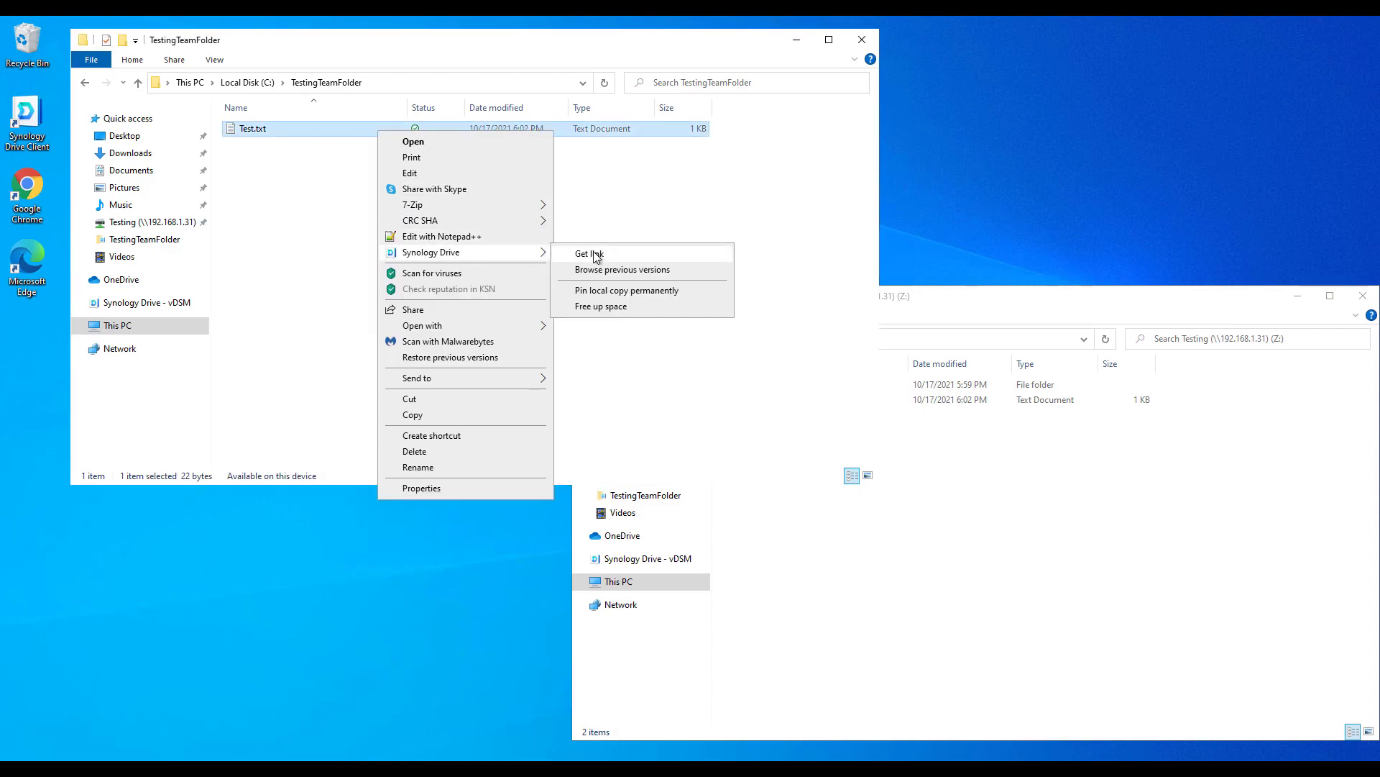
click(652, 309)
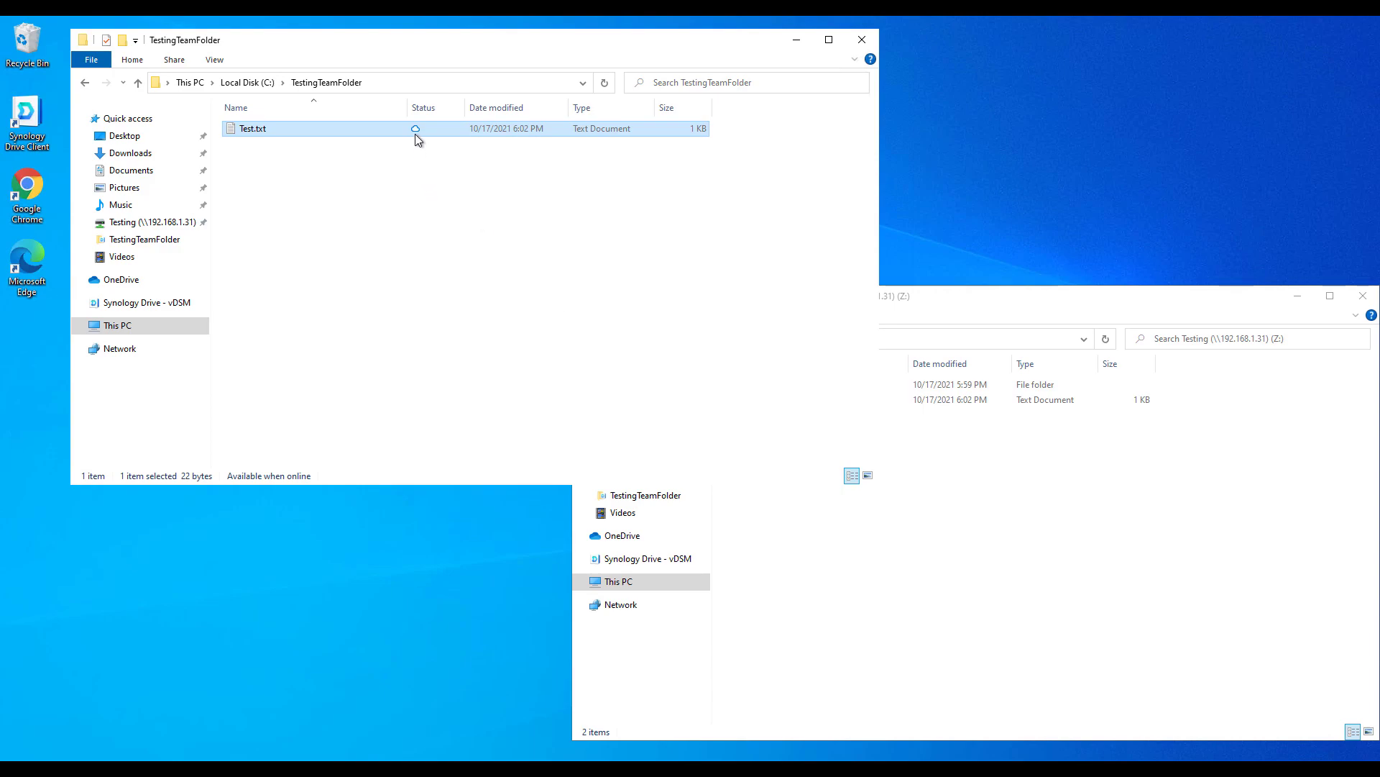
click(444, 189)
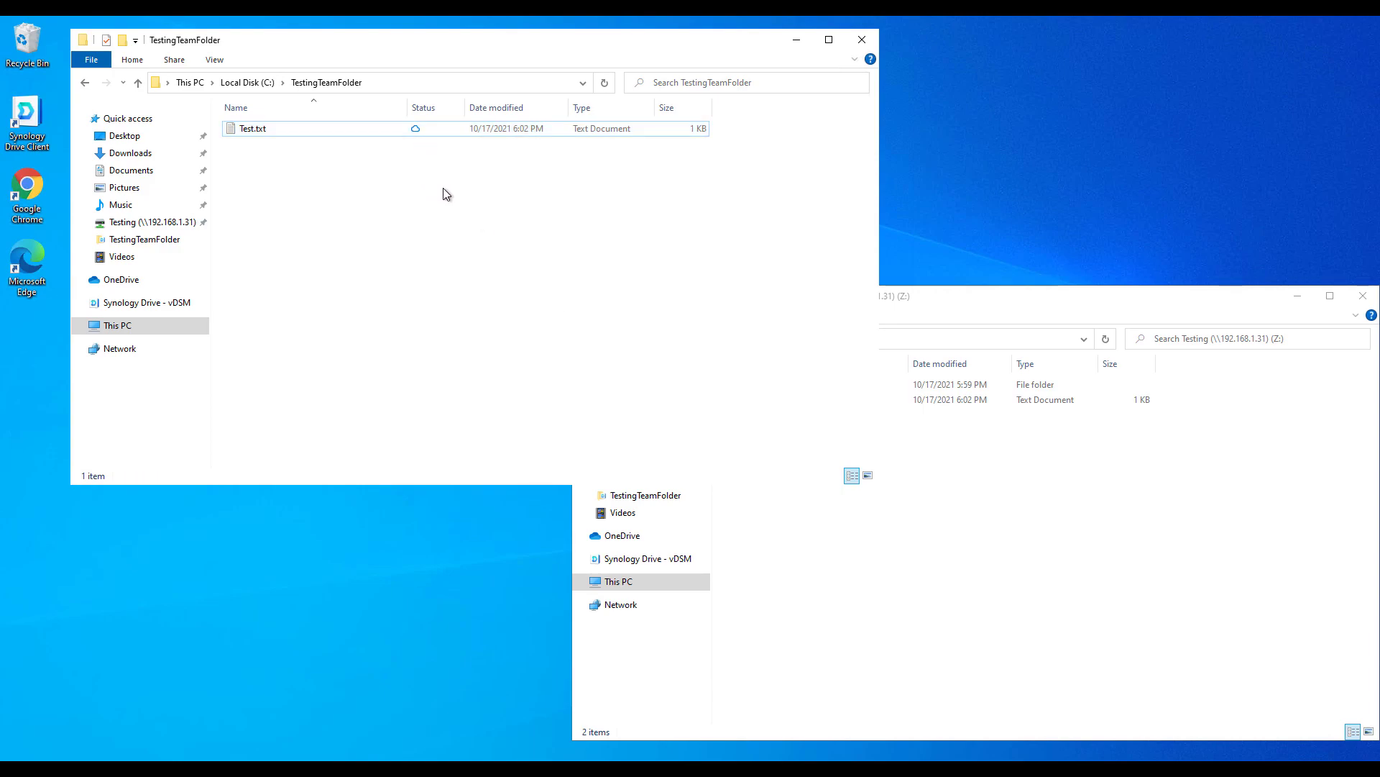